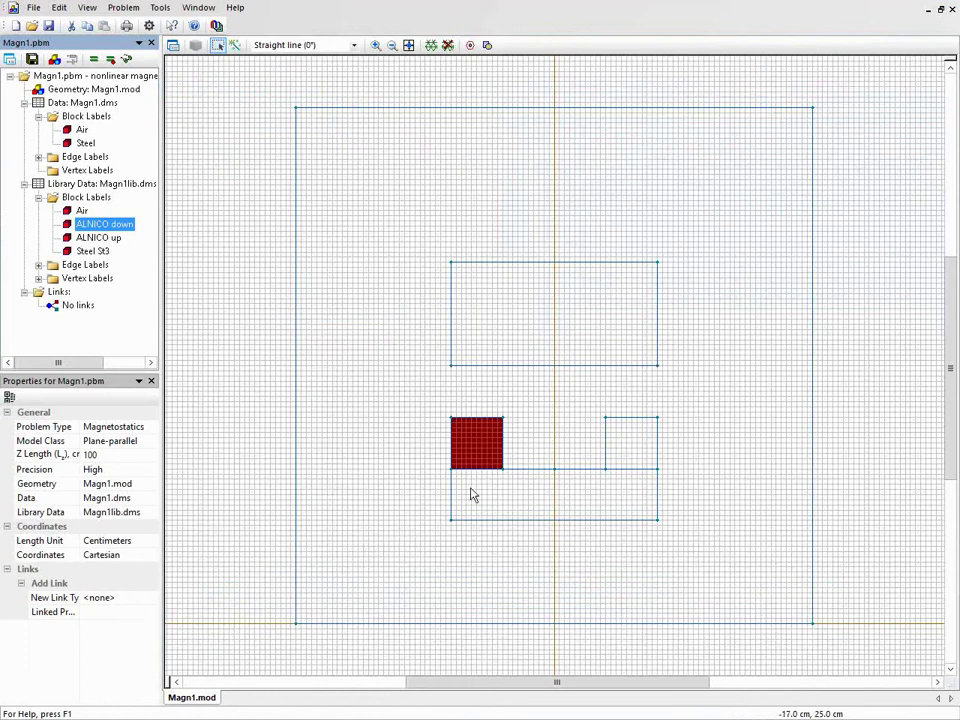
Label the magnet block N42 and open the N42 label's properties.
click(173, 46)
text(N42)
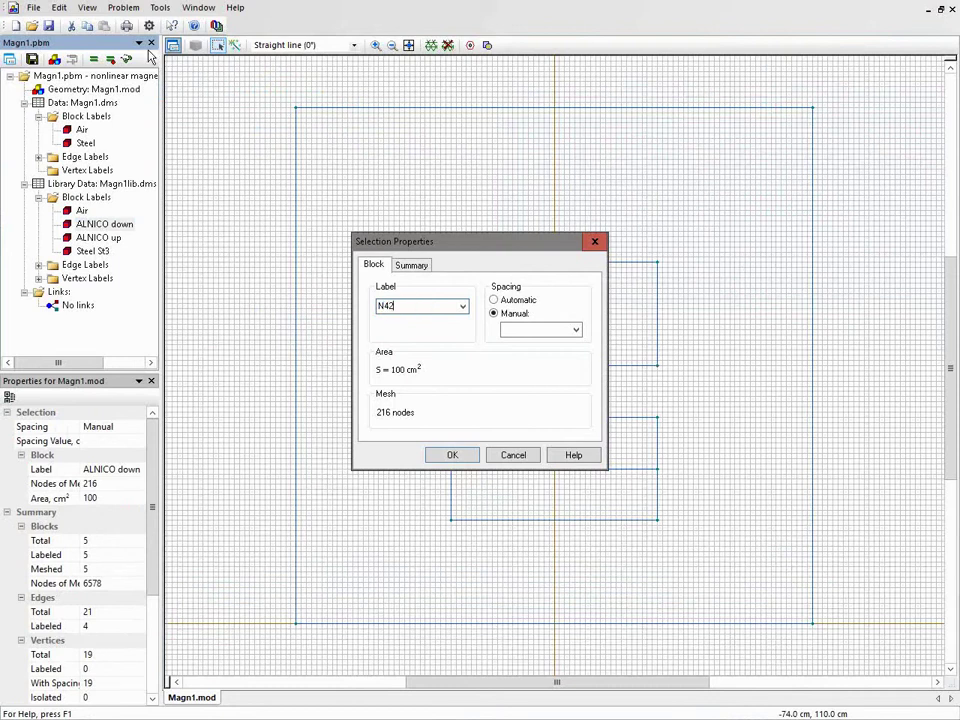
key(Return)
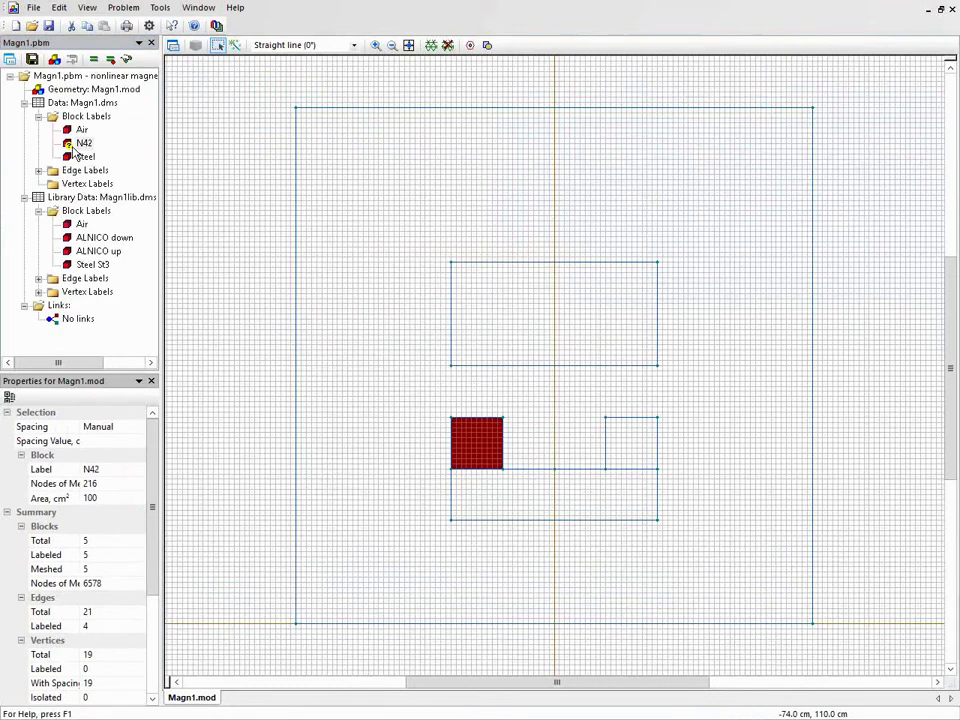
double_click(82, 143)
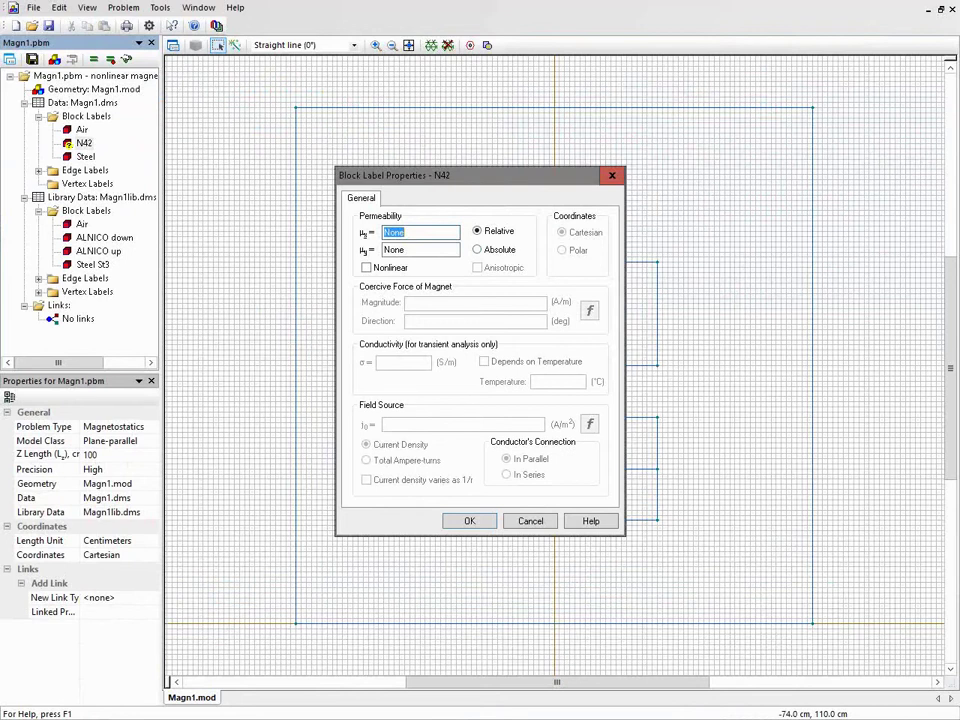
key(alt+Tab)
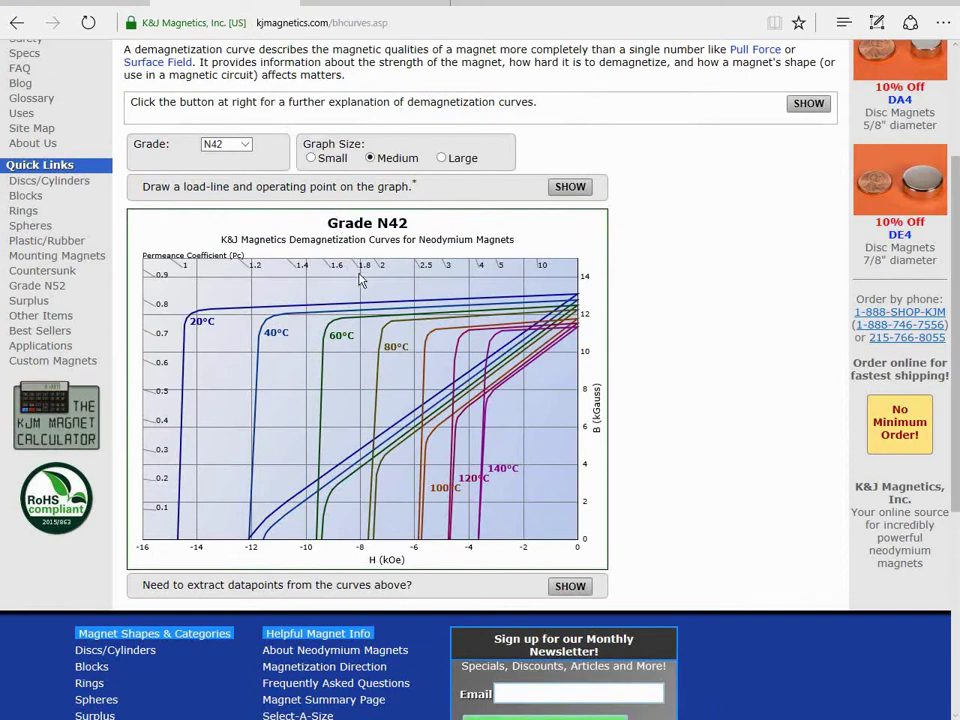
Reveal the Grade N42 datapoints on K&J Magnetics and select the H (kOe), B (kGauss) header.
click(570, 587)
scroll(546, 508, down, 2)
scroll(525, 490, down, 1)
scroll(498, 494, up, 1)
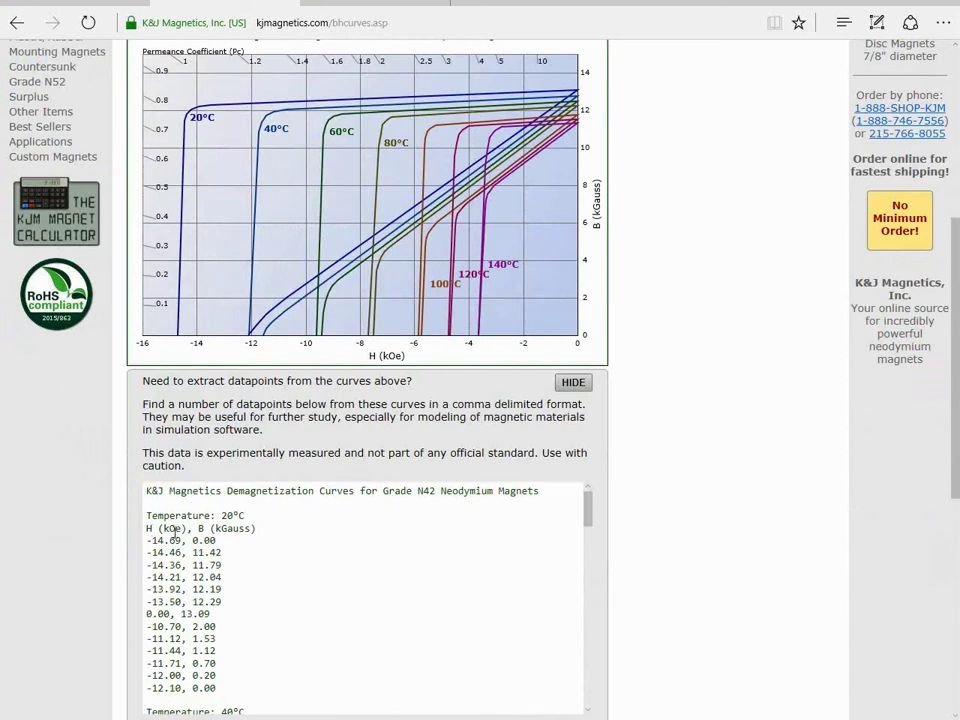
drag(146, 529, 255, 536)
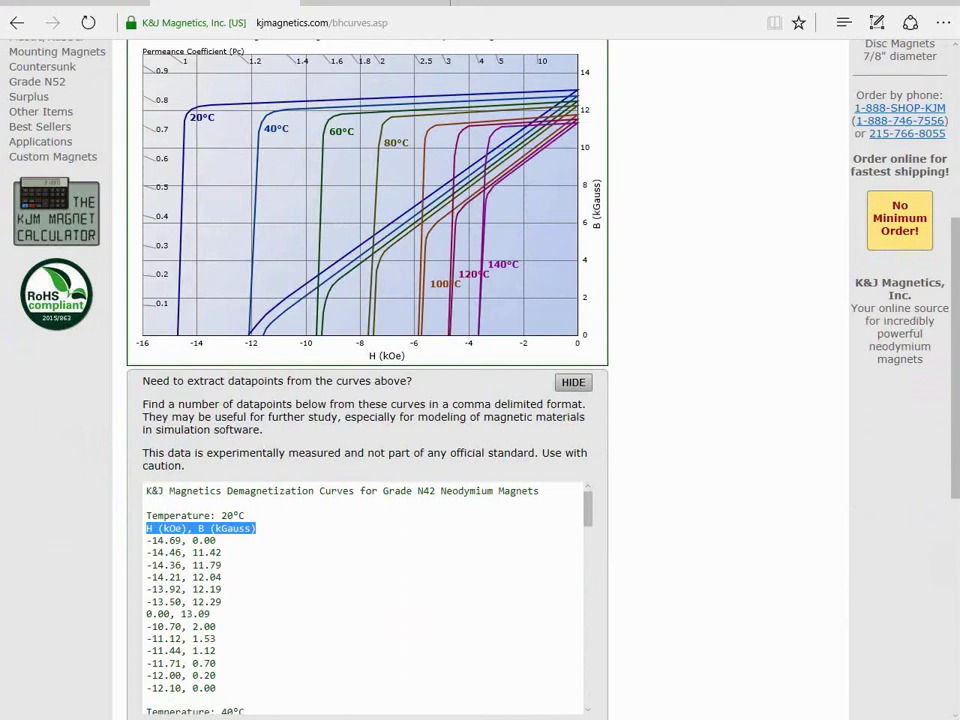
Make the N42 label nonlinear, then go to the browser's BH-curve permeability tool.
key(alt+Tab)
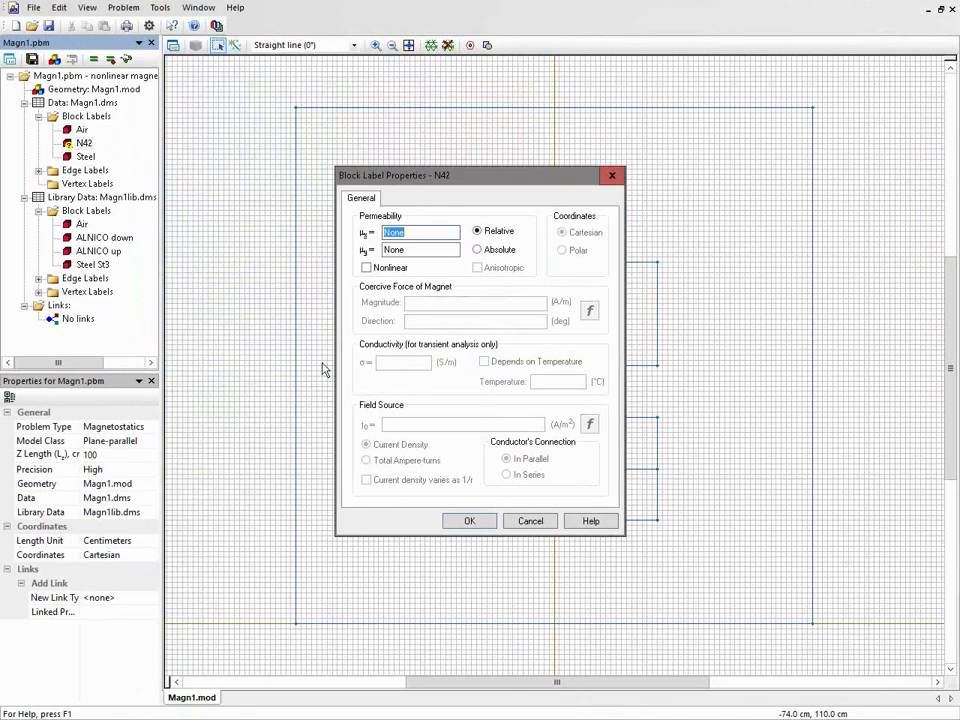
click(368, 268)
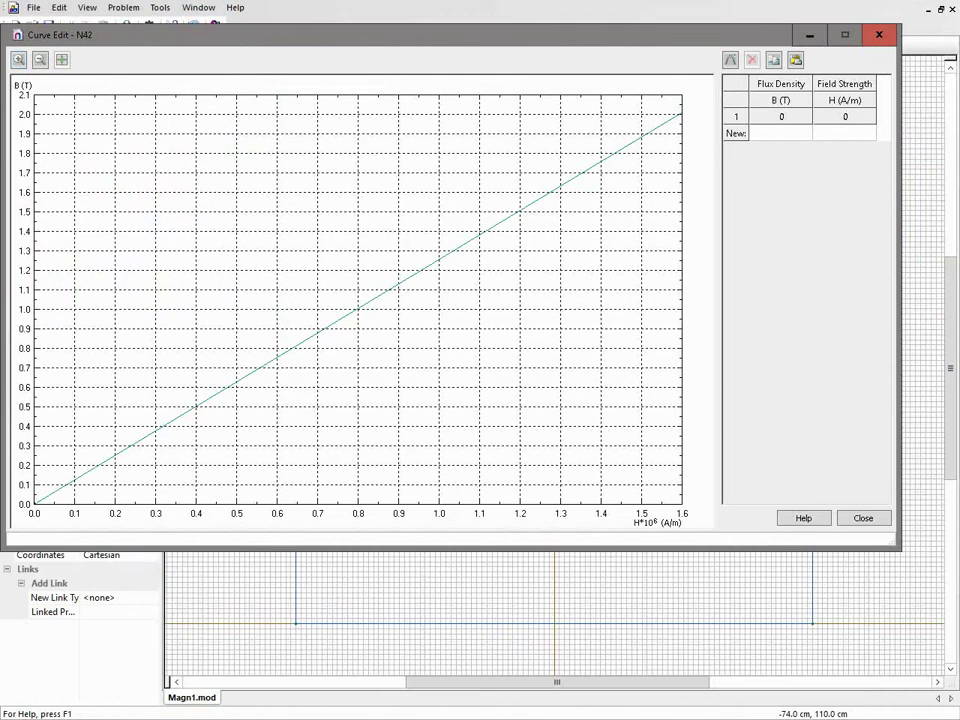
key(alt+Tab)
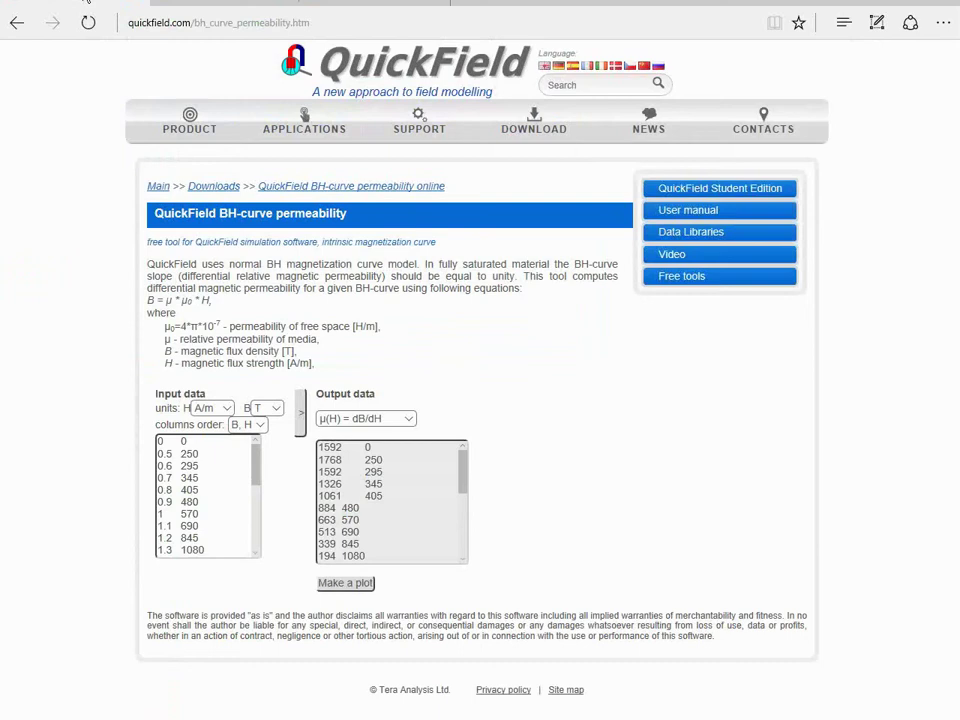
Copy the seven 20°C N42 data rows from the K&J Magnetics page.
click(213, 3)
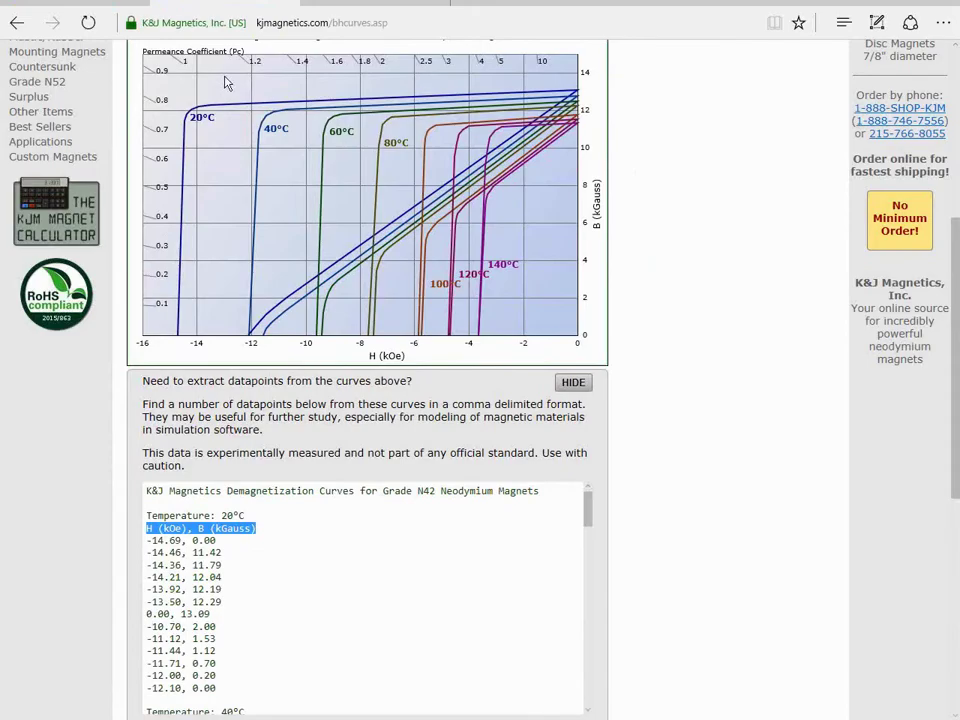
click(140, 447)
scroll(174, 590, down, 1)
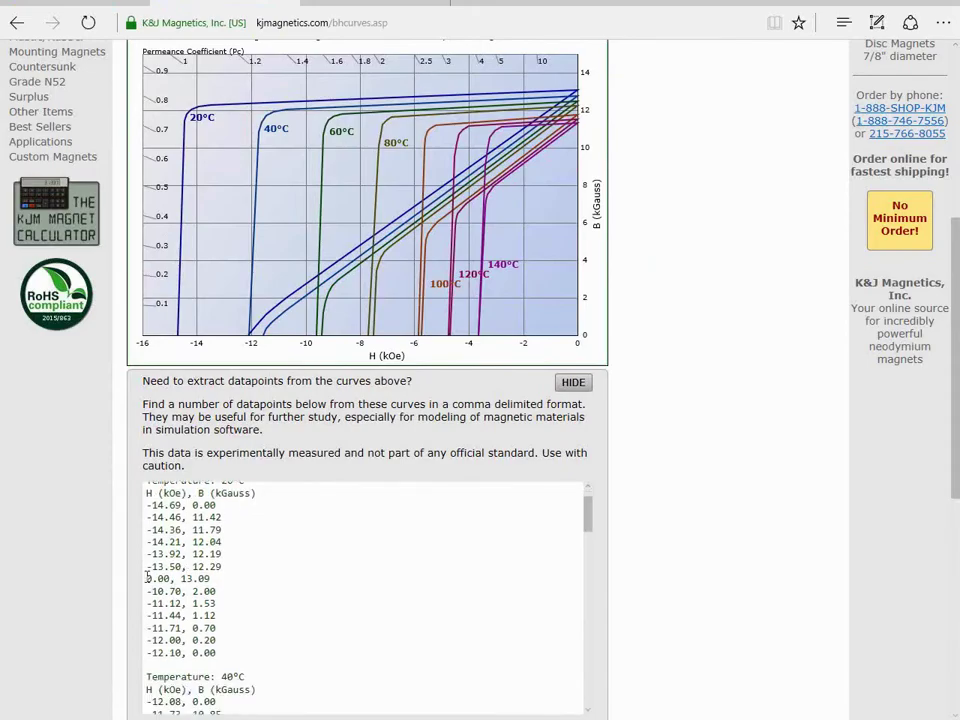
drag(147, 580, 236, 657)
key(ctrl+c)
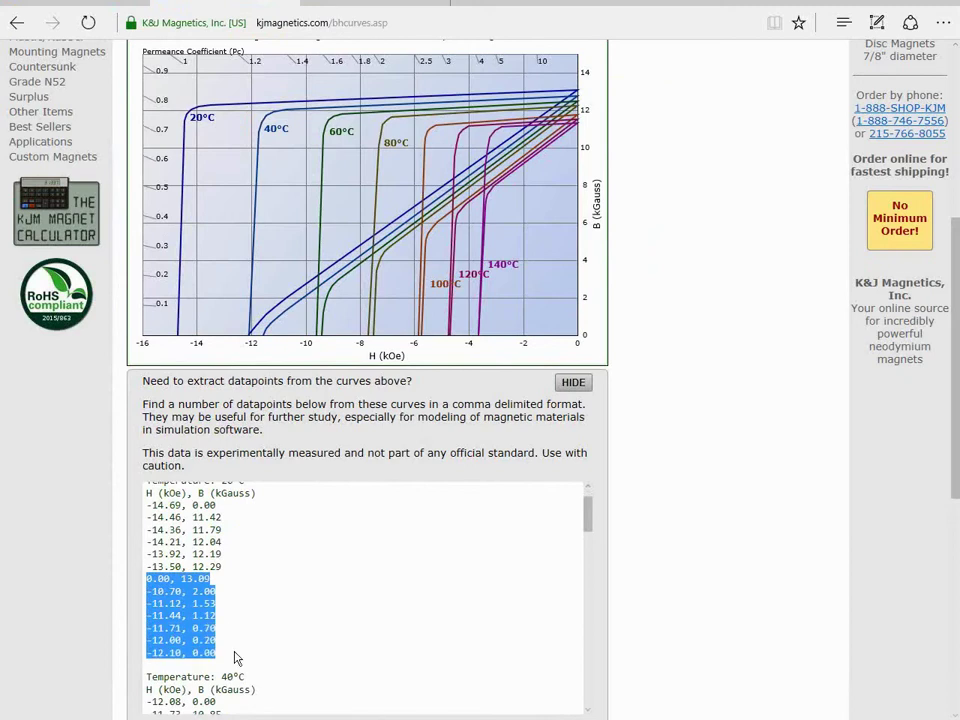
key(ctrl+Tab)
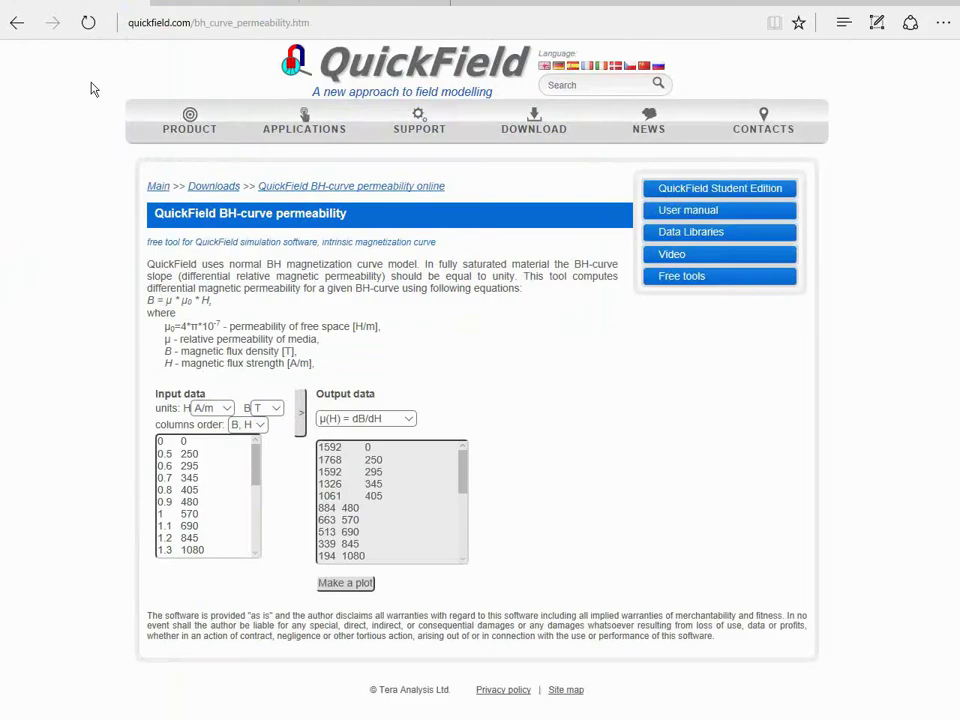
Replace the tool's sample Input data with the N42 rows, 0.00, 13.09 to -12.10, 0.00.
drag(208, 489, 288, 632)
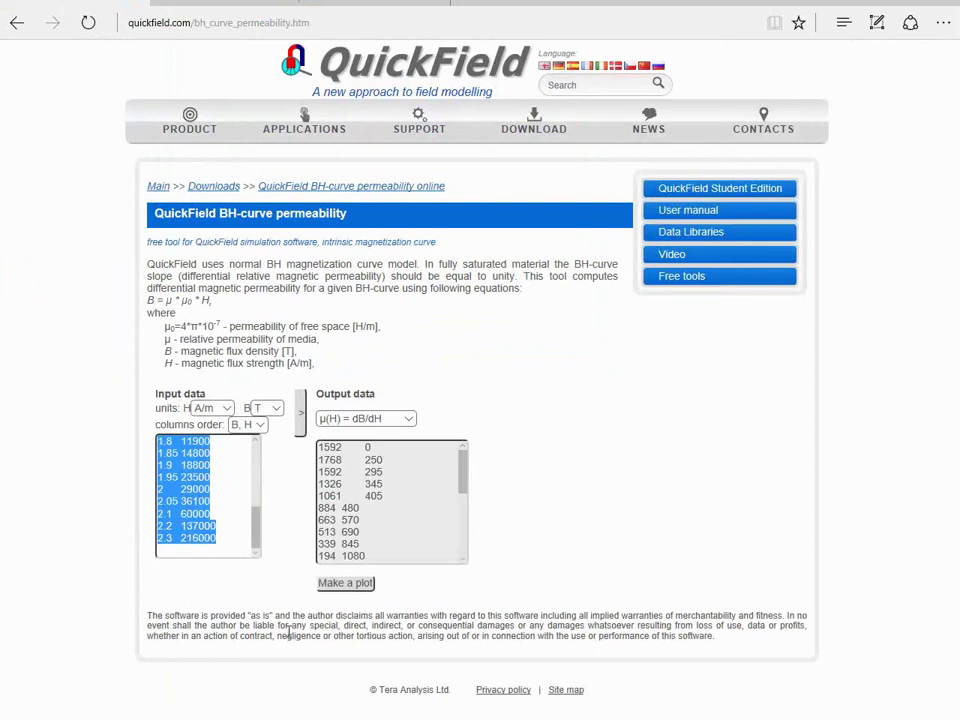
key(Delete)
key(ctrl+v)
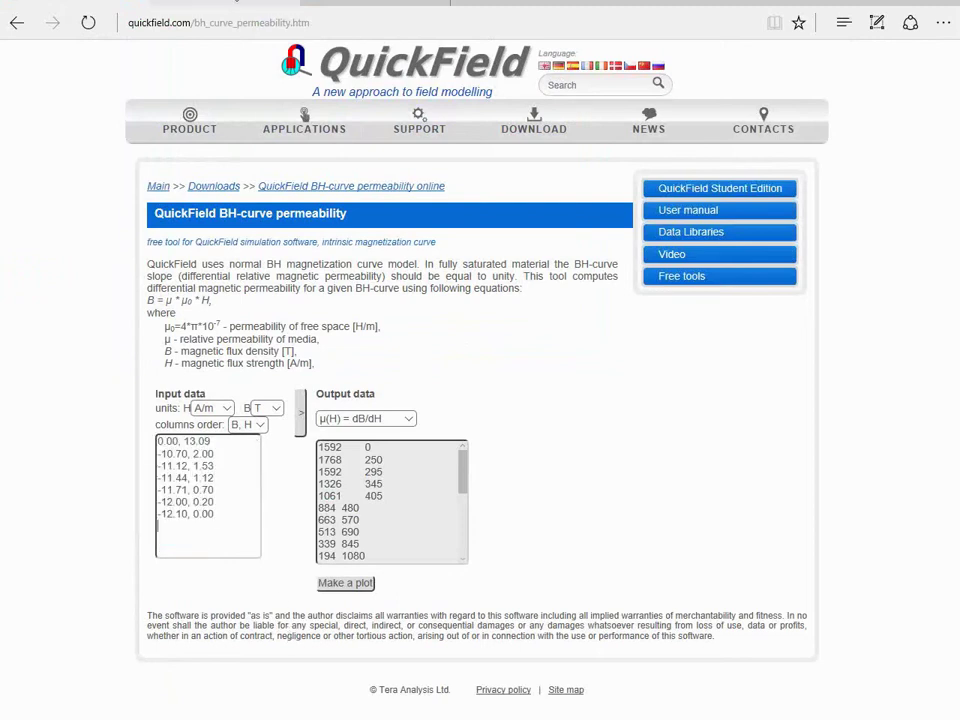
click(235, 2)
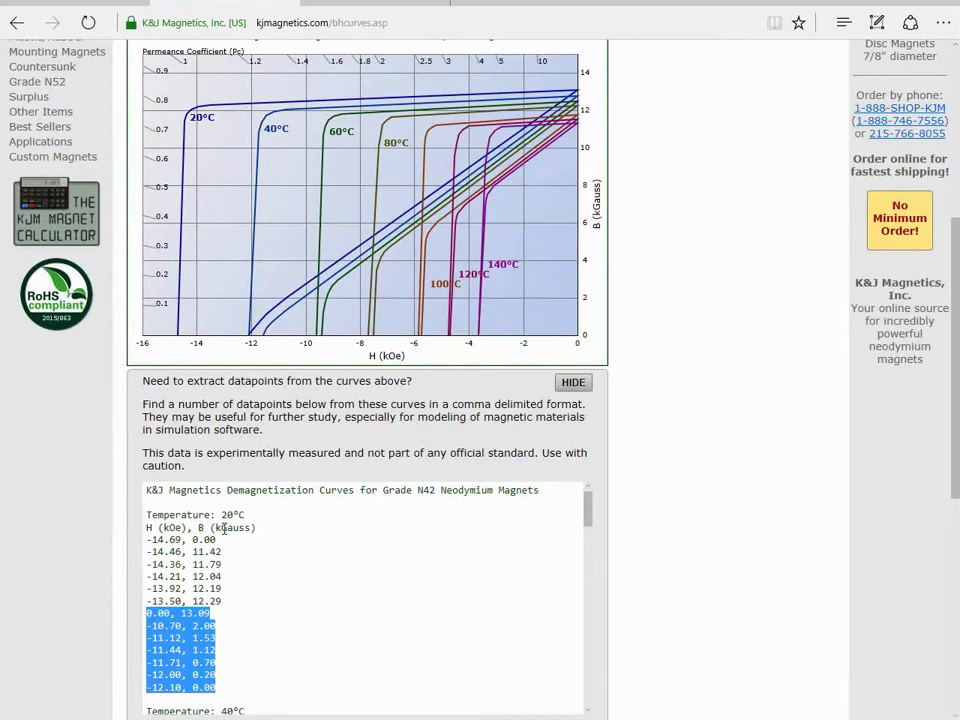
Set the input units to kOe and kG with column order H, B.
click(72, 10)
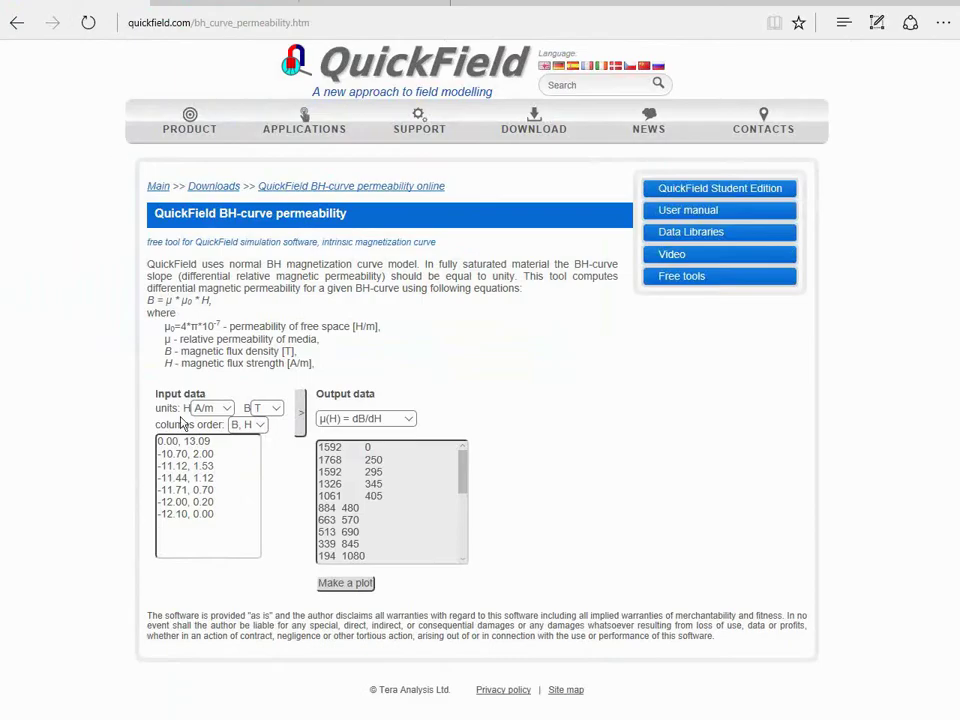
click(212, 408)
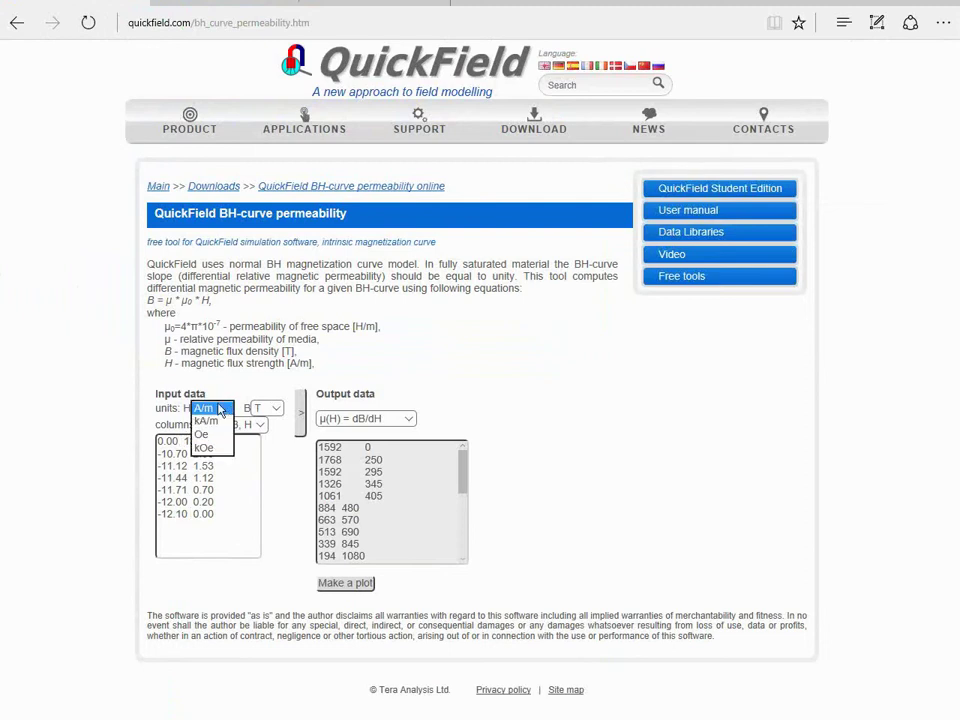
click(205, 448)
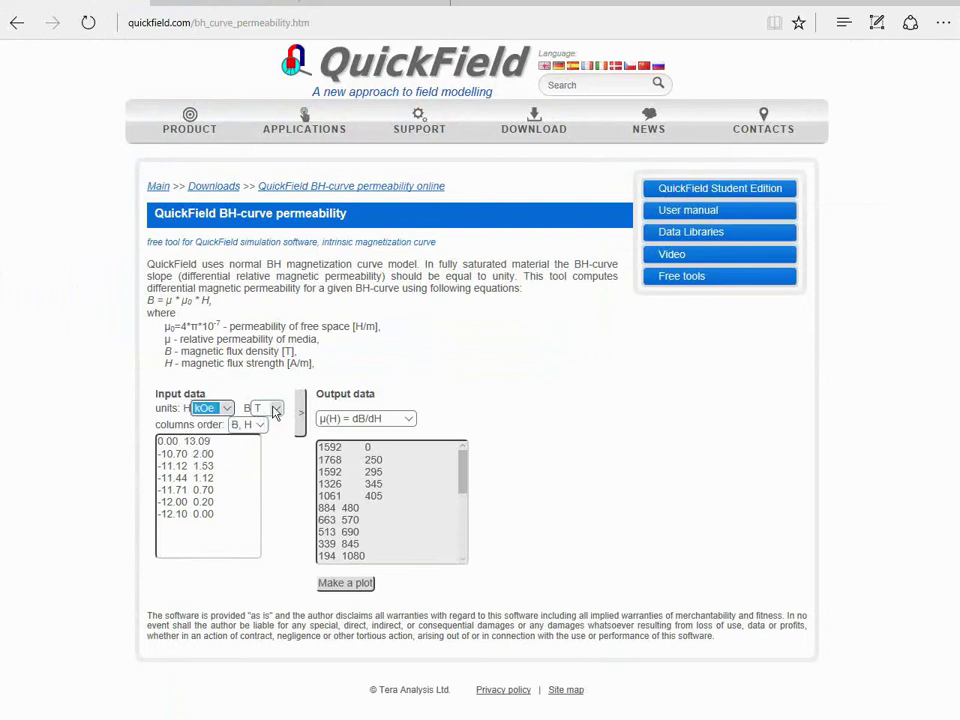
click(262, 408)
click(274, 436)
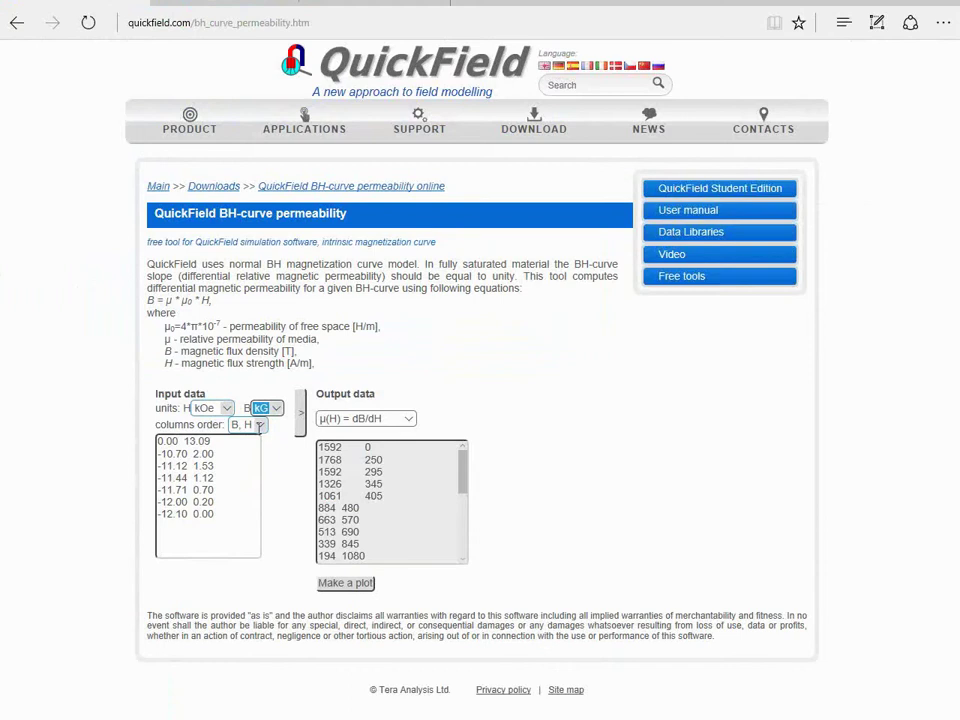
click(252, 425)
click(250, 425)
click(250, 425)
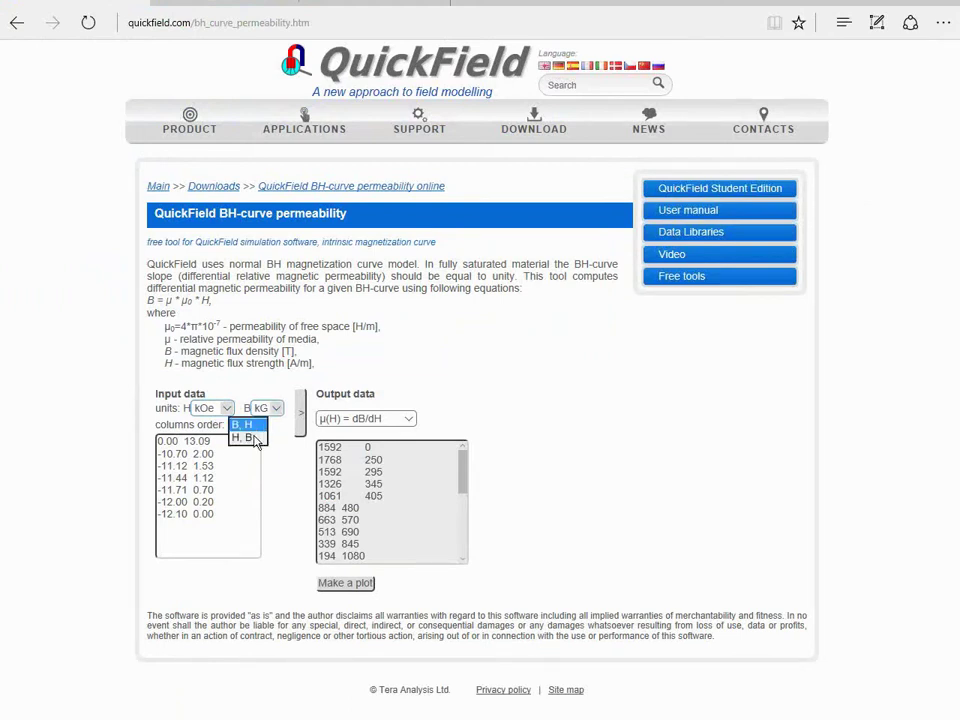
click(248, 437)
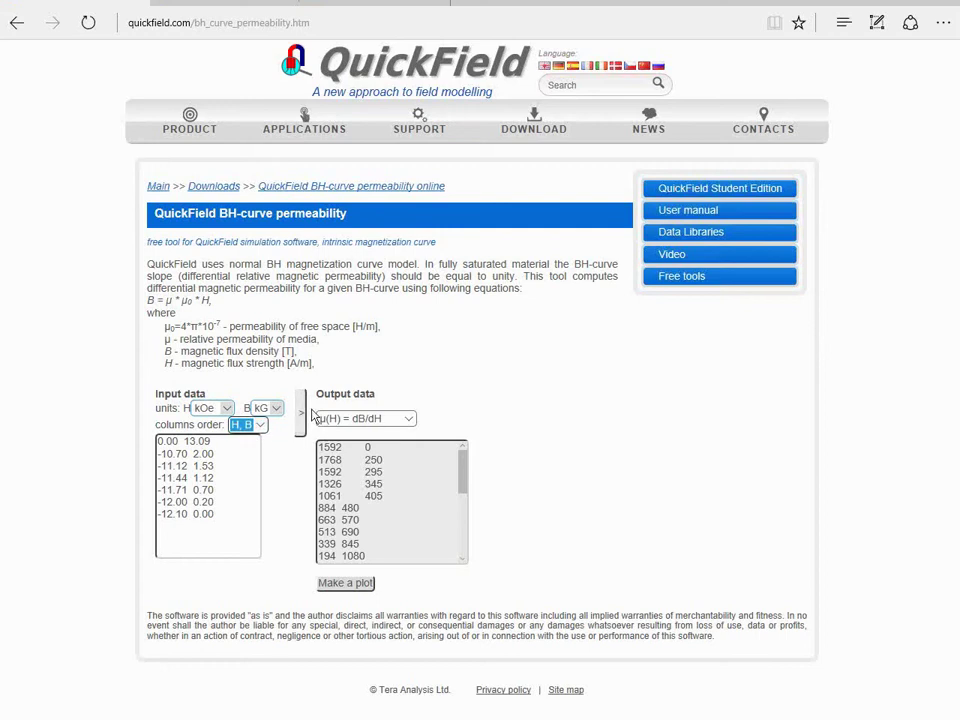
Convert the N42 data to B(H) pairs for QuickField and plot the curve.
click(390, 418)
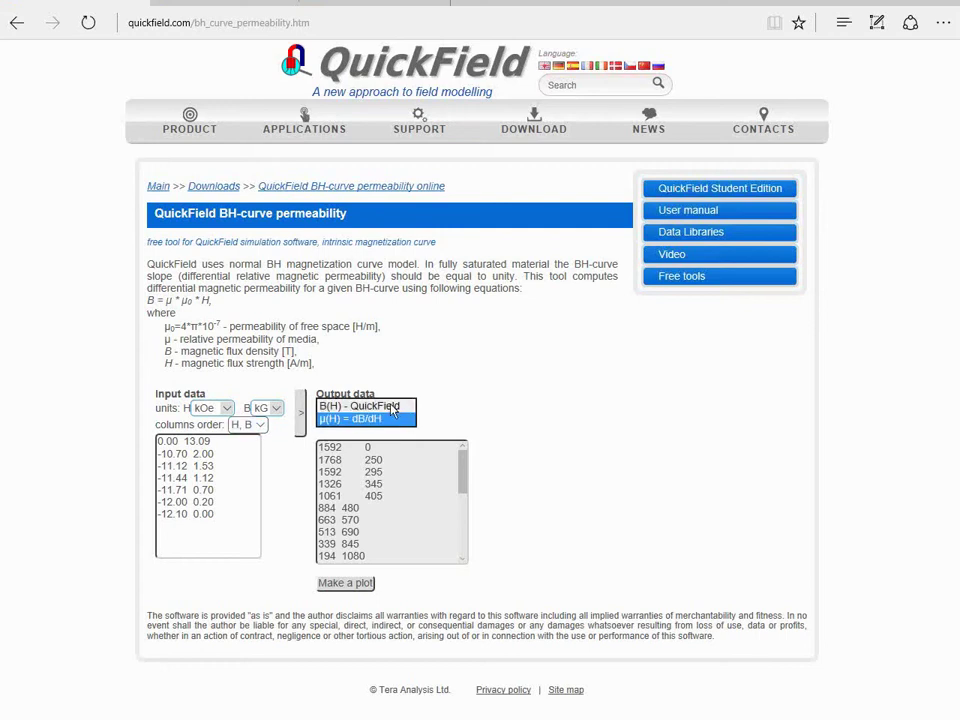
click(390, 407)
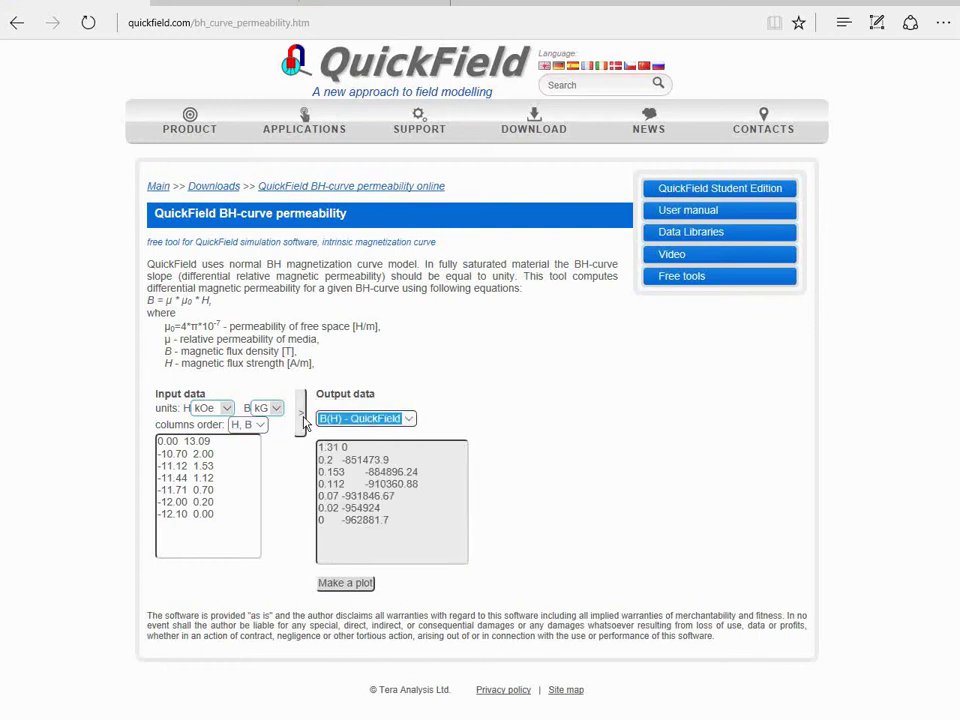
click(302, 420)
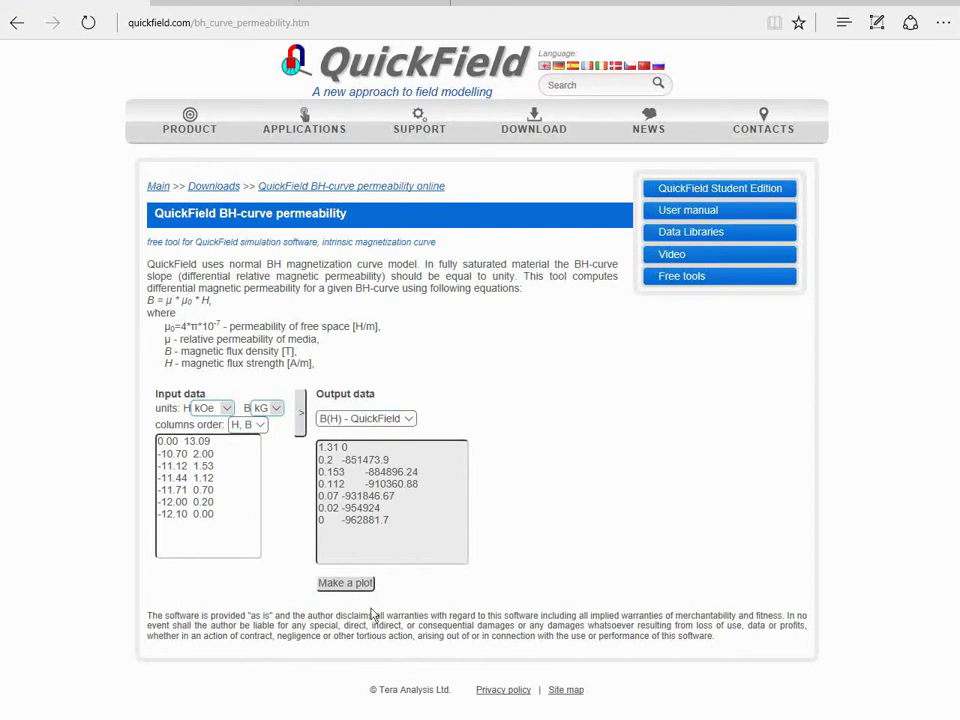
click(344, 582)
scroll(435, 513, down, 1)
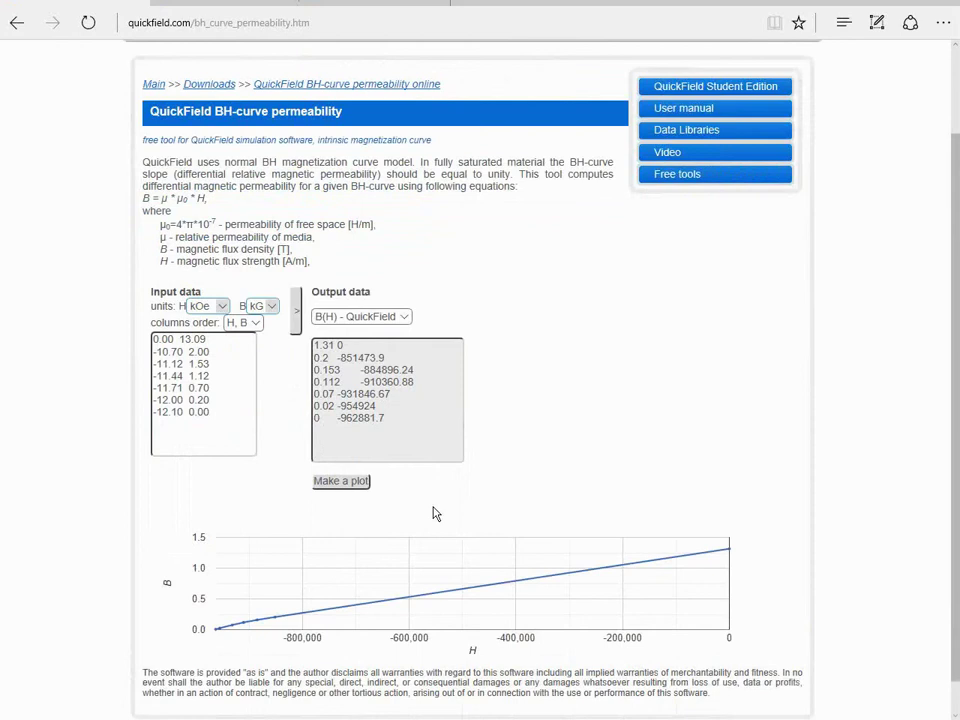
scroll(435, 513, down, 1)
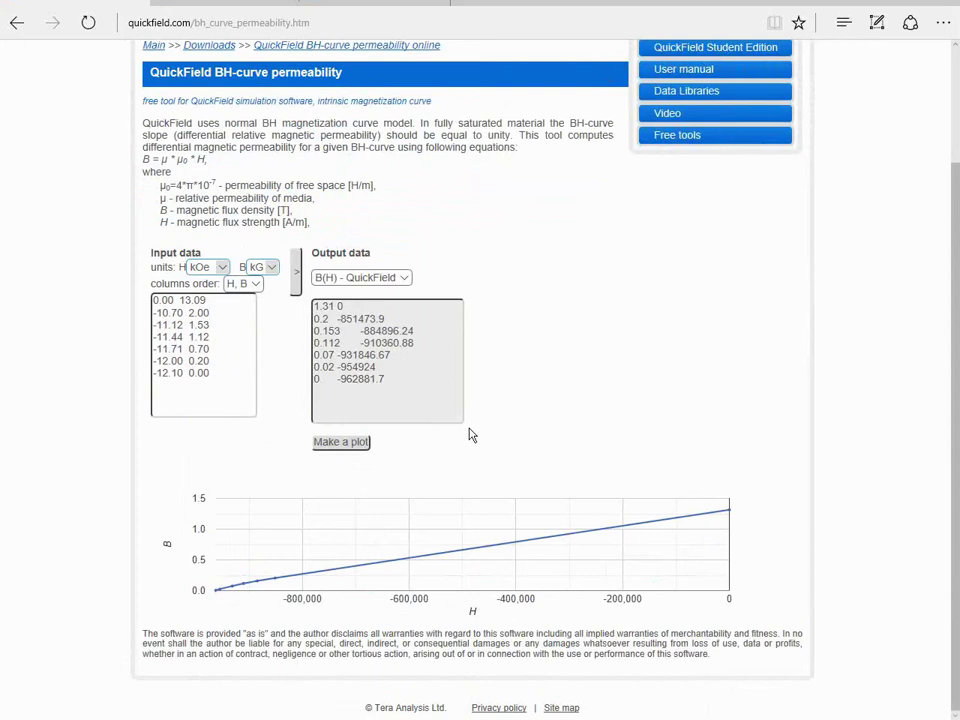
Copy the last H value, -962881.7 A/m, and return to QuickField.
drag(378, 380, 352, 385)
key(ctrl+c)
key(alt+Tab)
key(Escape)
Set N42's coercive force to 962881.7 A/m, make it nonlinear, and select the tool's B(H) output.
double_click(408, 303)
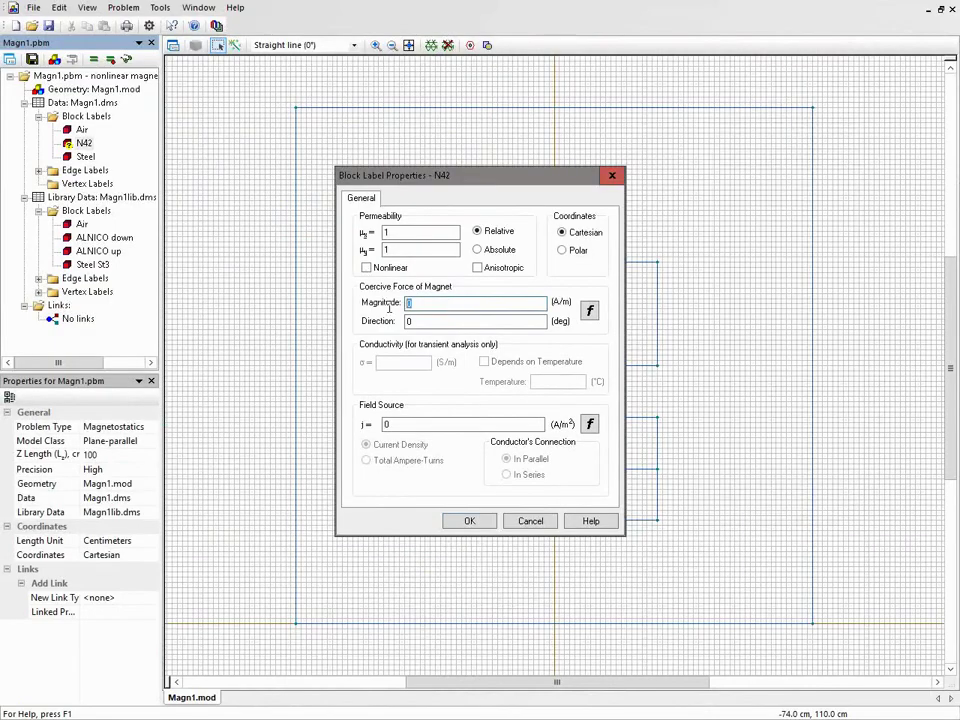
key(ctrl+v)
click(366, 268)
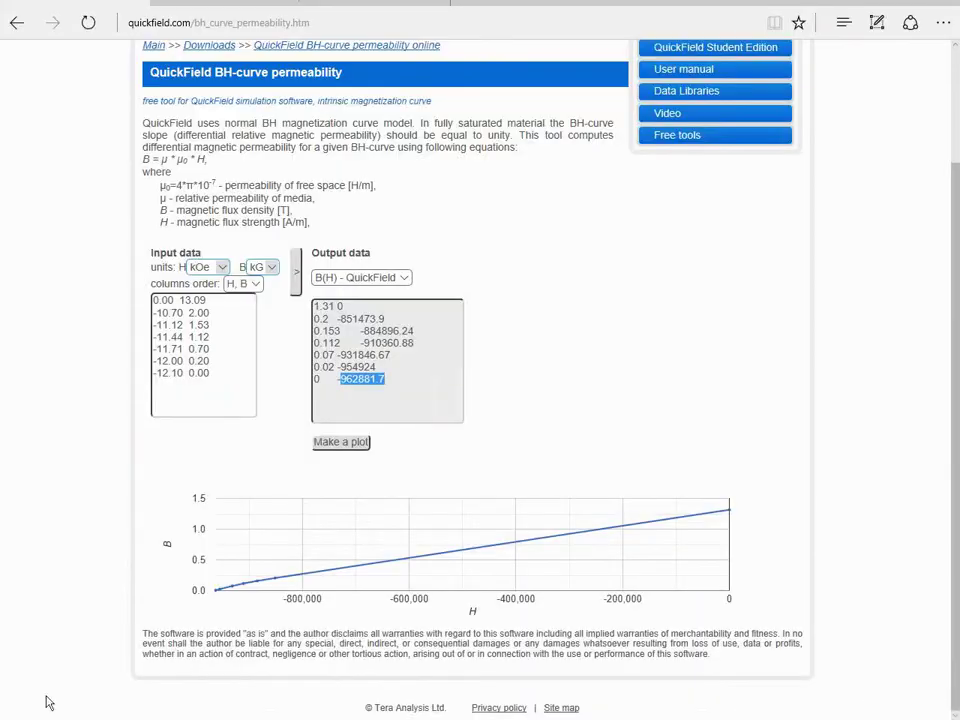
click(393, 385)
drag(393, 385, 305, 300)
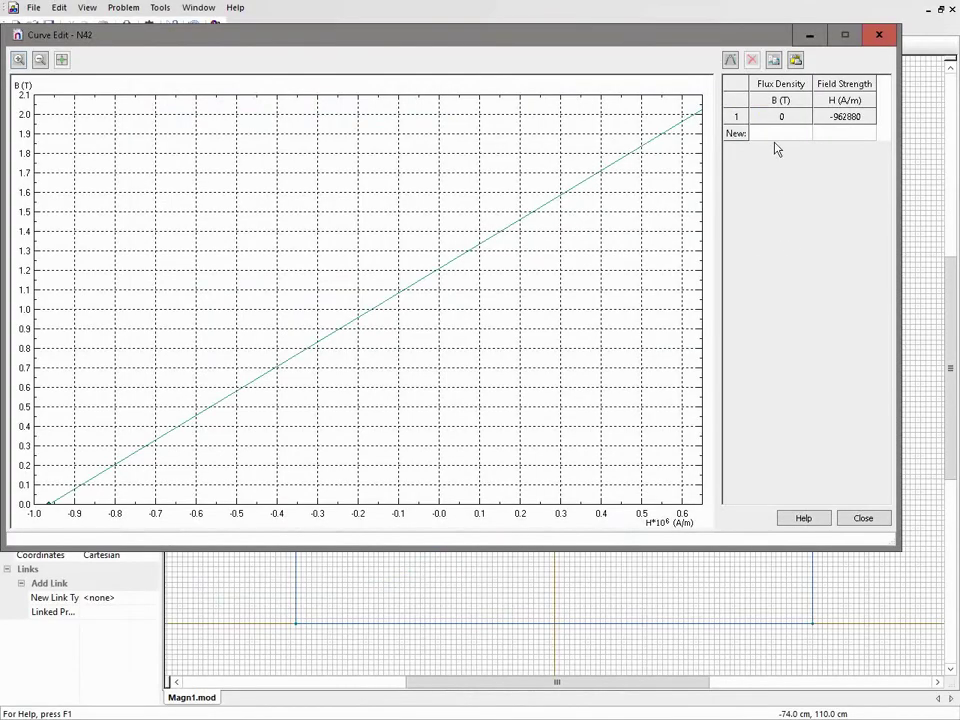
Paste the seven B(H) pairs, ending at 1.31 T at 0 A/m, into N42's curve table and confirm.
click(779, 134)
text(0.02	-954920 0.07	-931850 0.112	-910360 0.153	-884900 0.2	-851470 1.31	0)
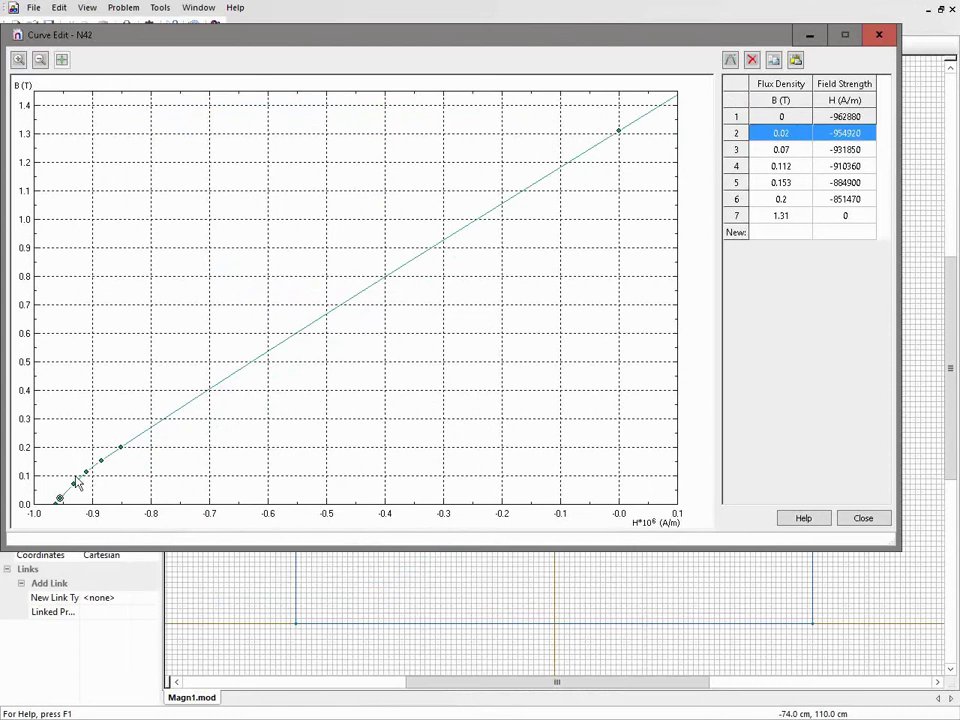
click(883, 524)
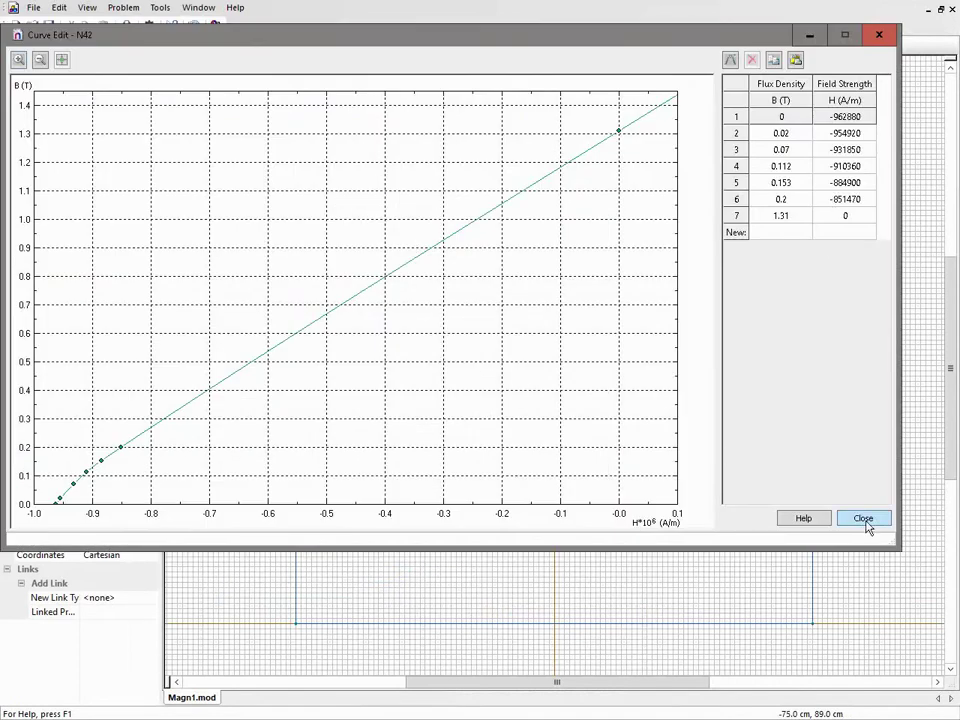
click(867, 524)
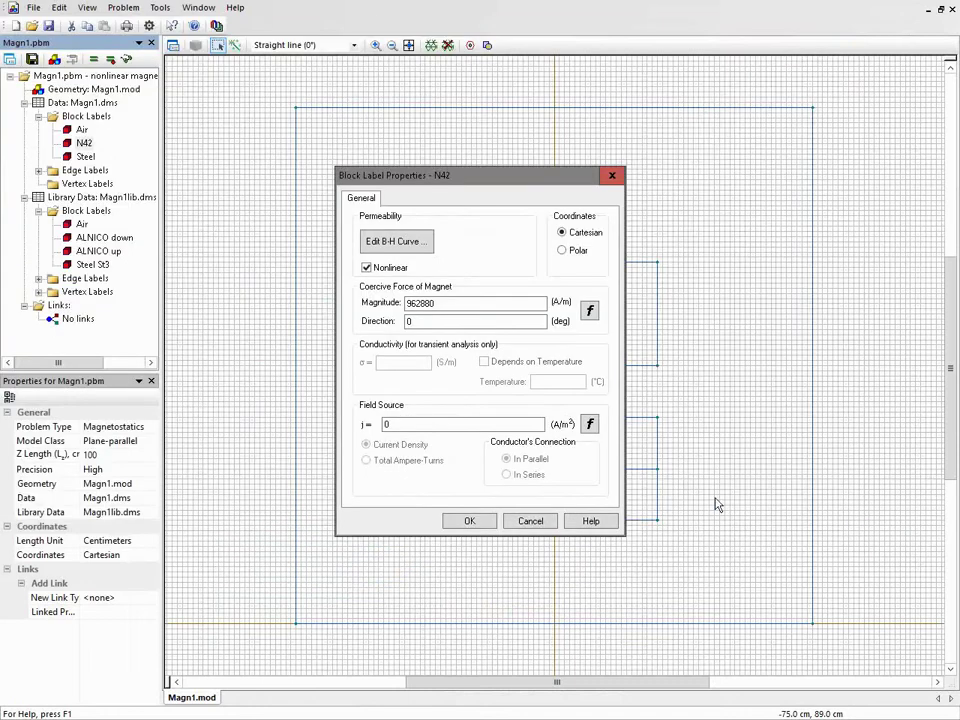
click(470, 522)
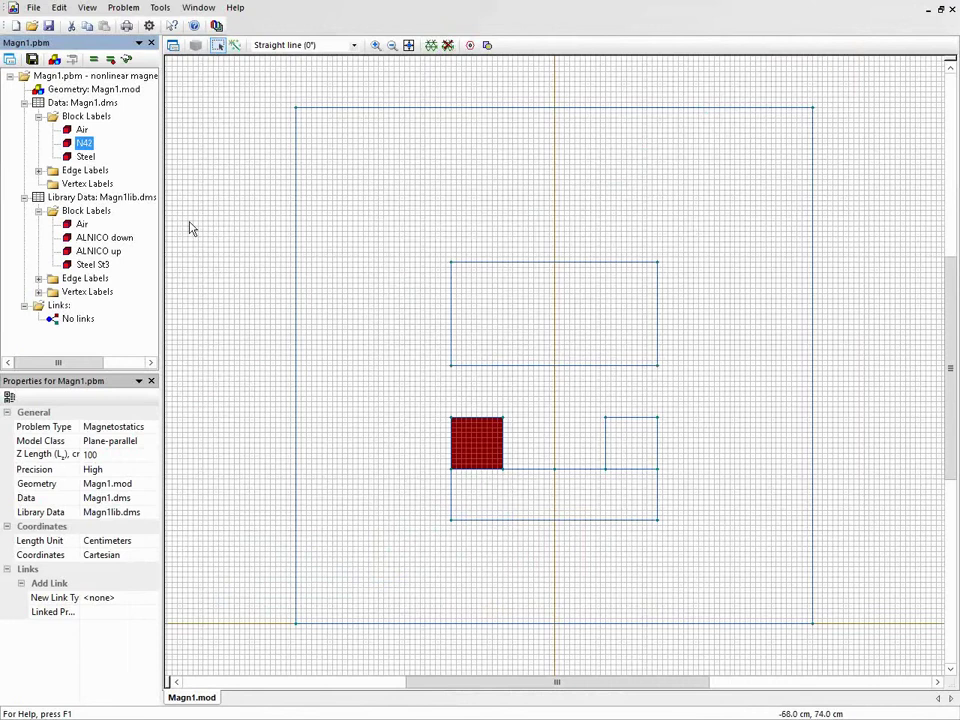
Open the Steel label's B-H curve editor and select rows 2 through 10.
click(82, 157)
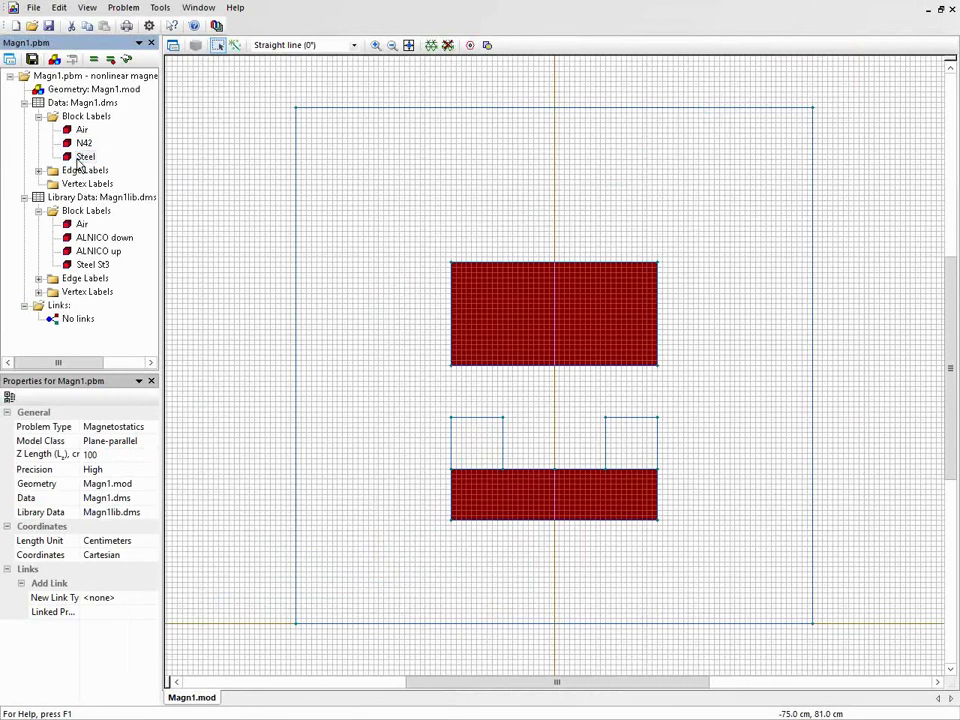
double_click(81, 158)
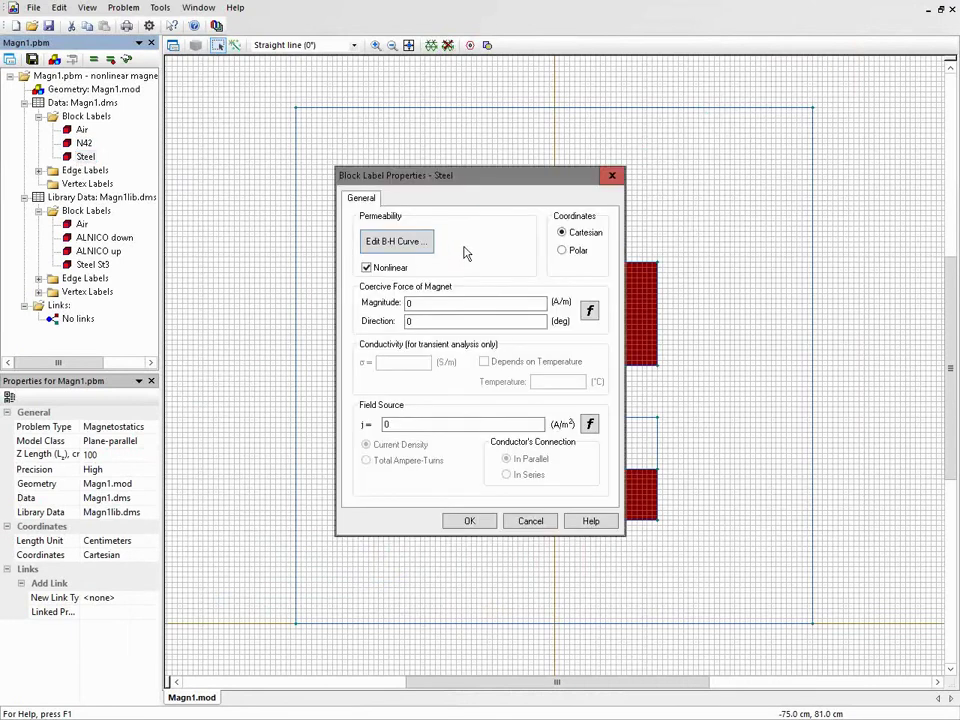
click(403, 244)
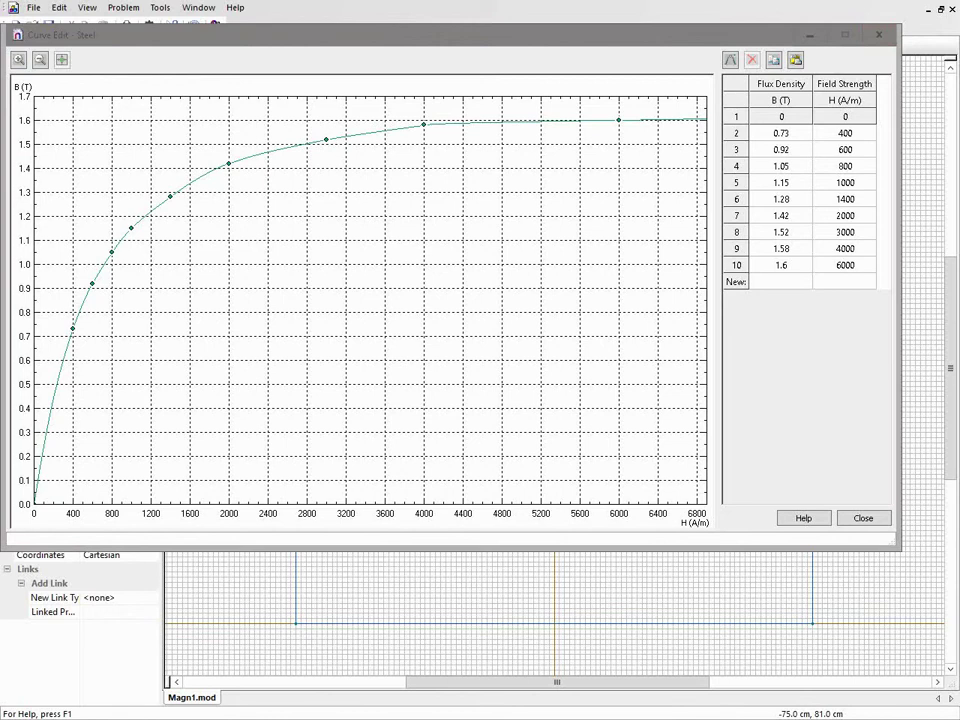
click(782, 135)
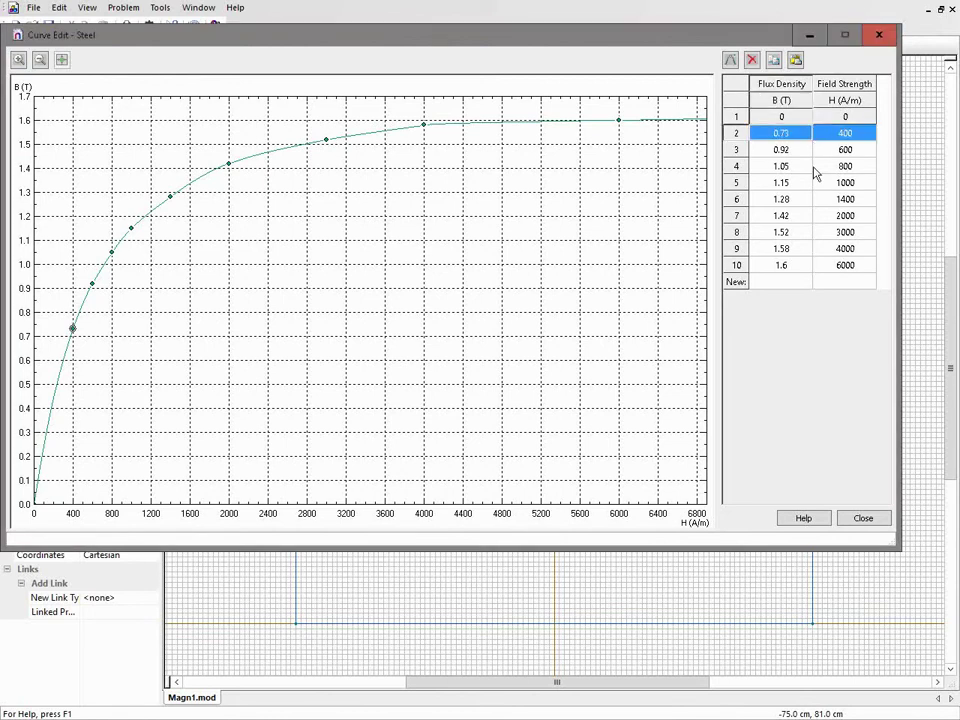
shift+click(830, 267)
key(ctrl+c)
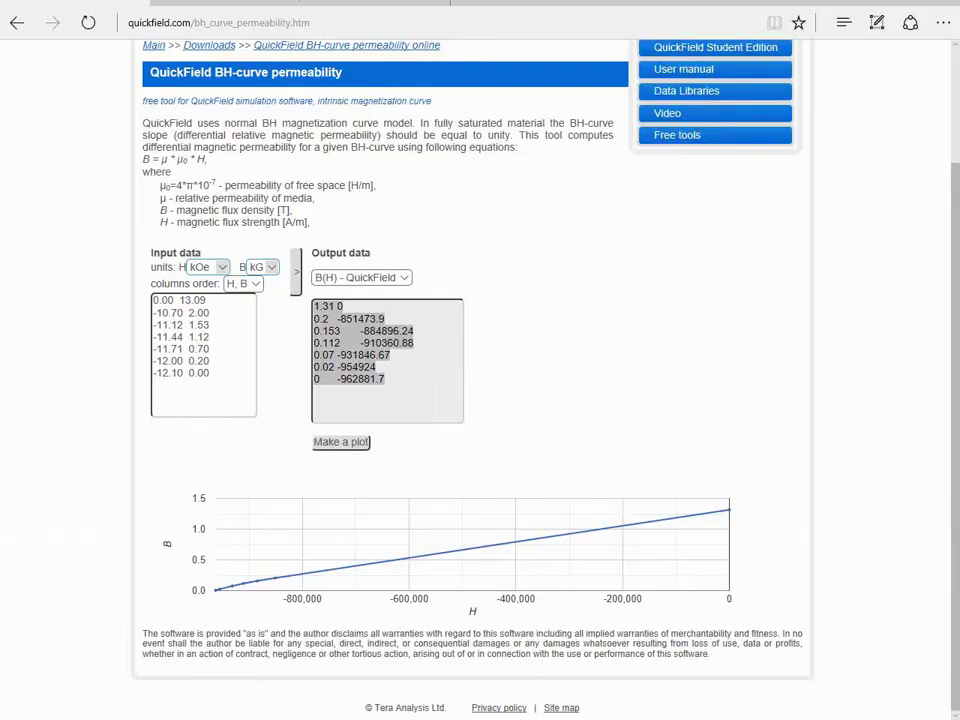
Replace the tool's input data with the copied Steel B-H points.
key(alt+Tab)
click(220, 389)
key(ctrl+a)
key(Delete)
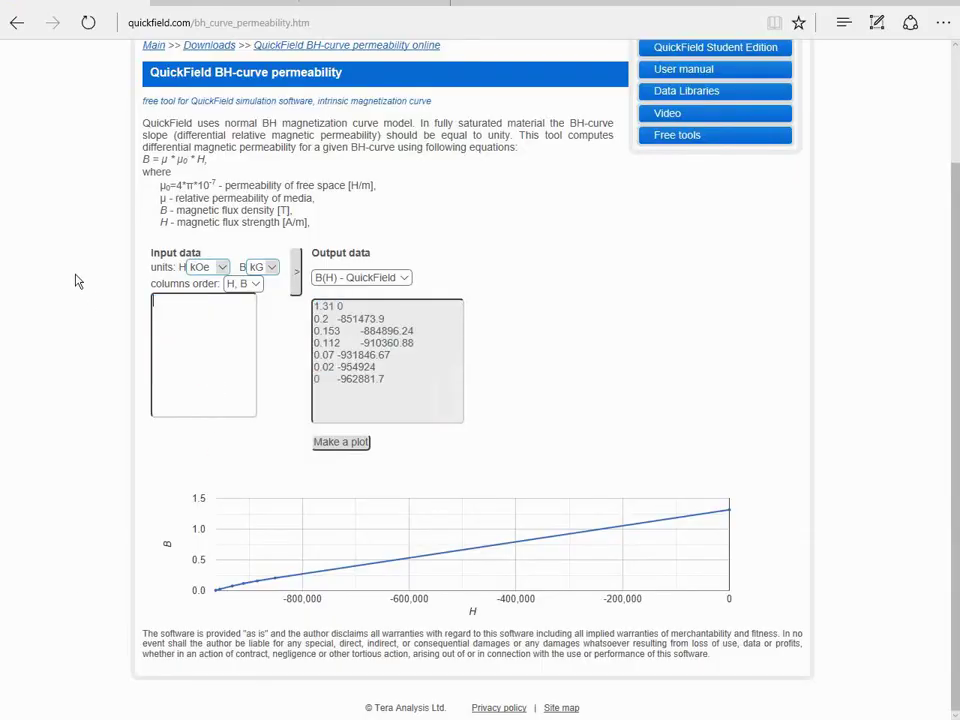
key(ctrl+v)
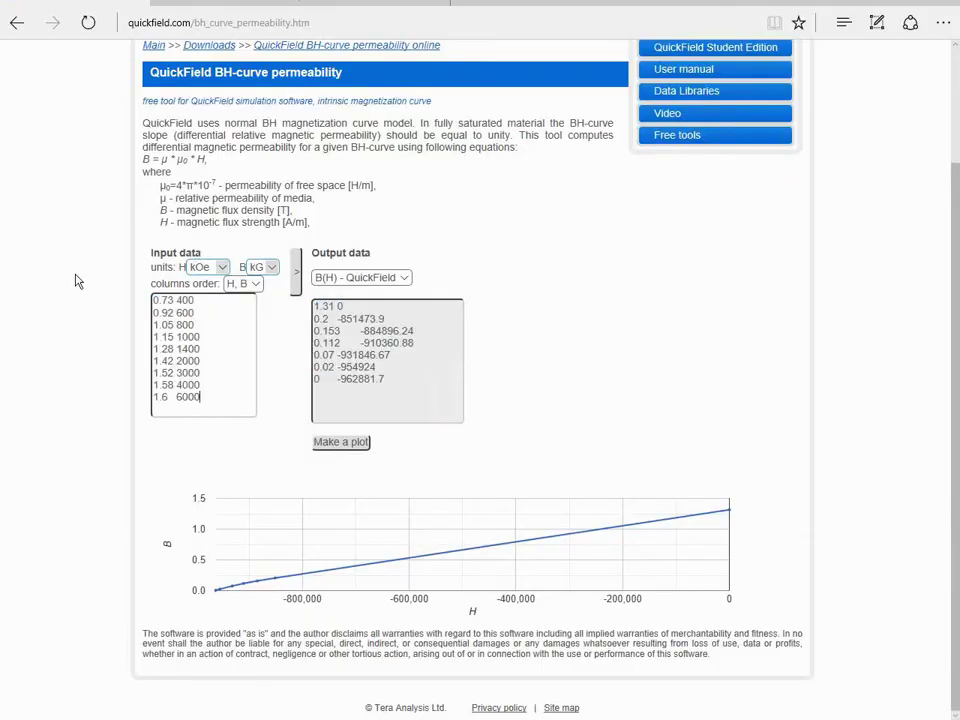
Set column order B, H with A/m and tesla units, then convert and plot.
click(256, 283)
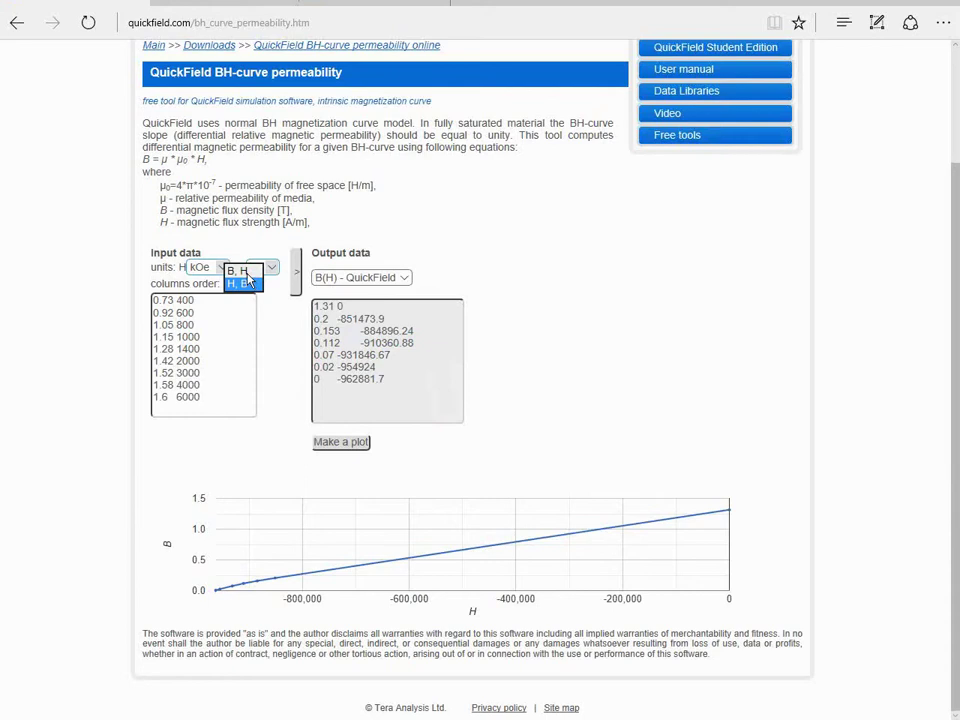
click(240, 270)
click(203, 267)
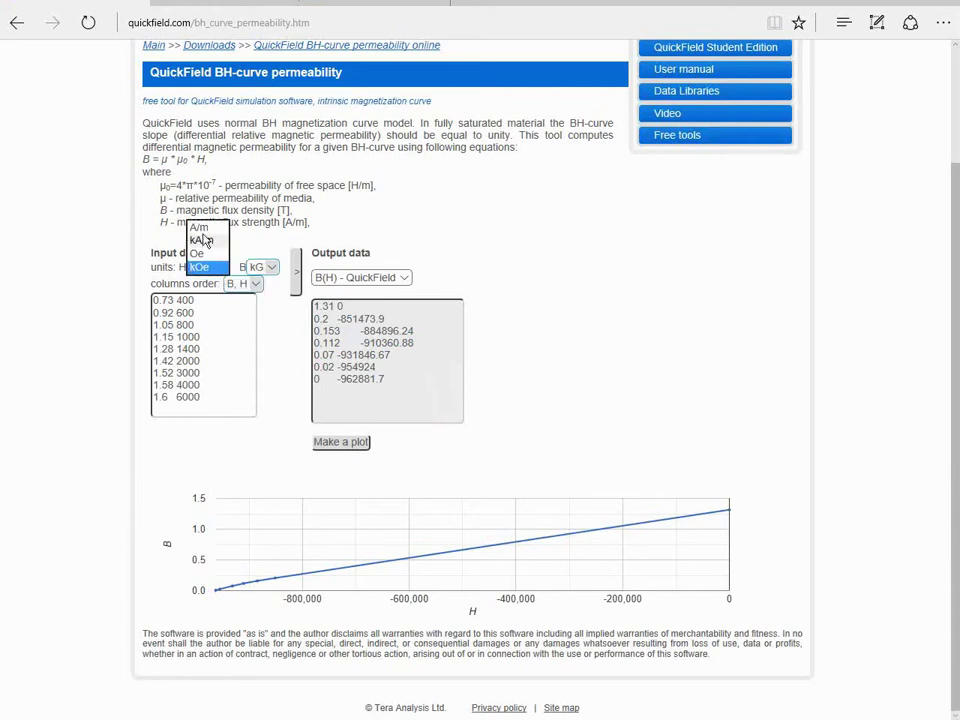
click(199, 228)
click(260, 267)
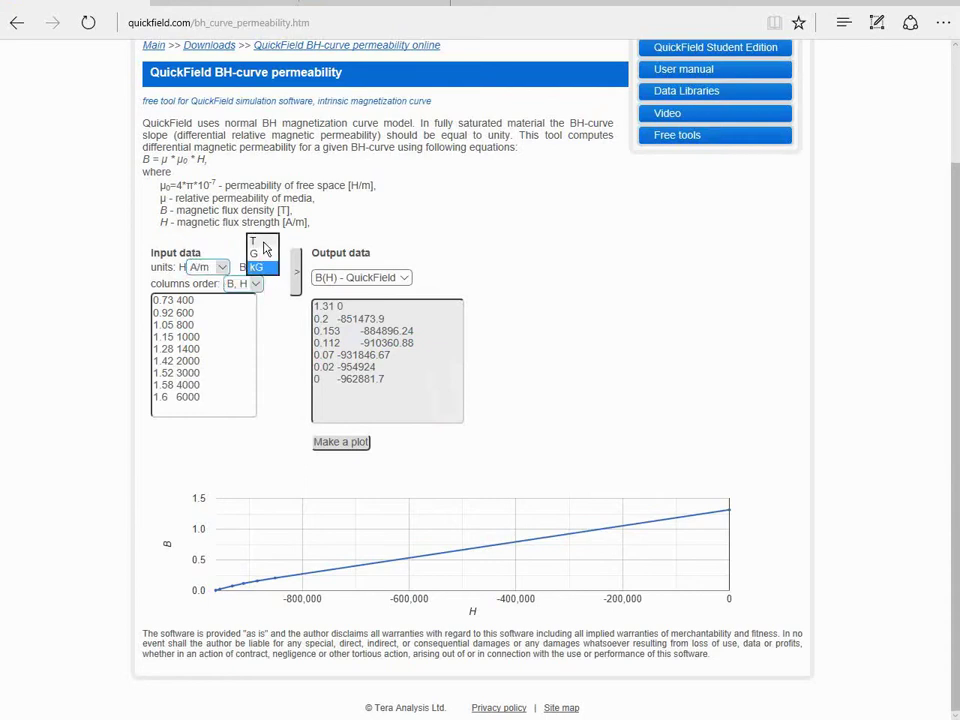
click(262, 242)
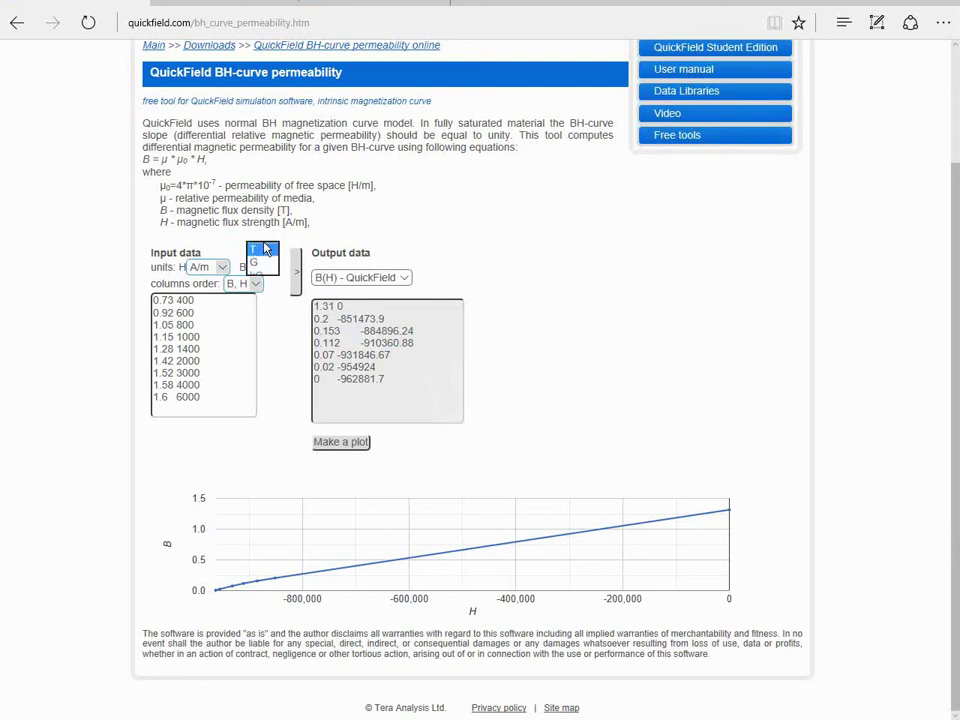
click(295, 272)
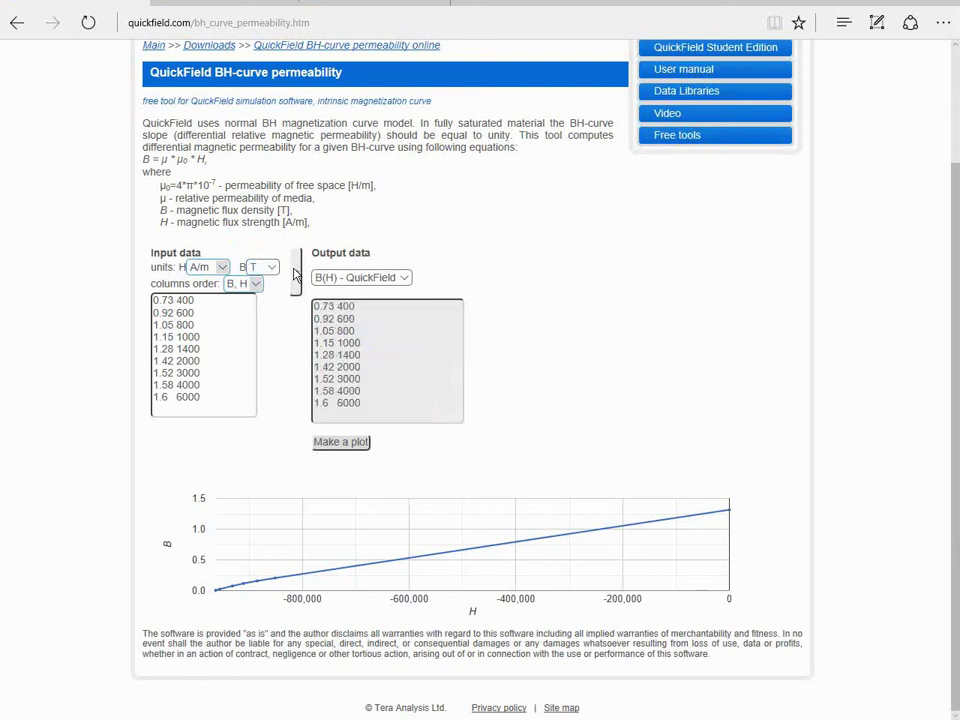
click(345, 443)
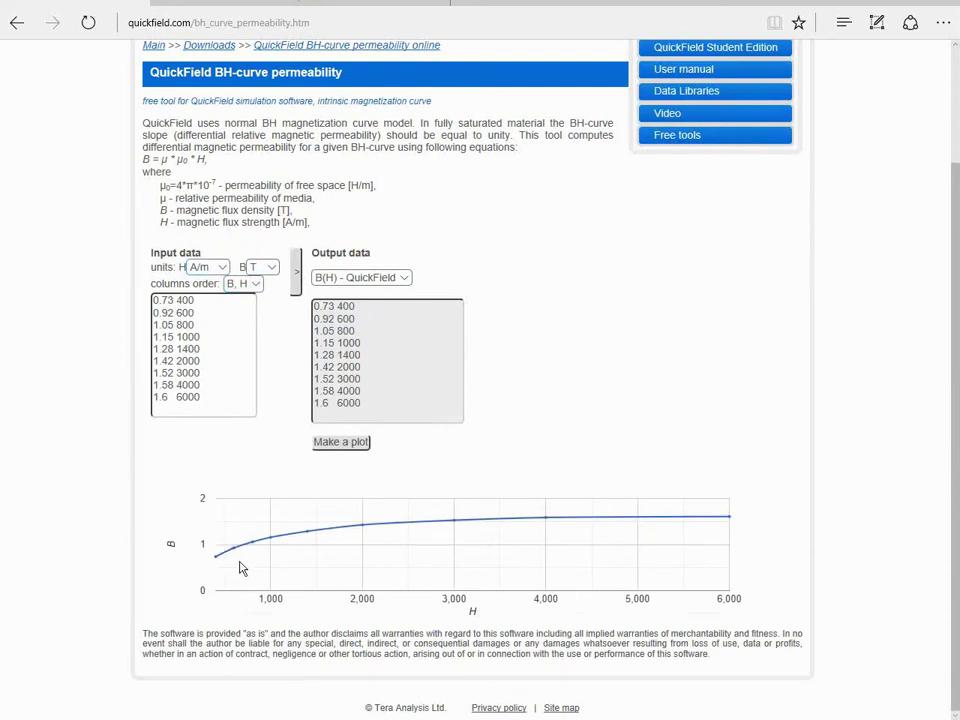
Add a leading 0 0 point to the input, then reconvert and replot from the origin.
click(223, 396)
key(Up)
key(Up)
key(Return)
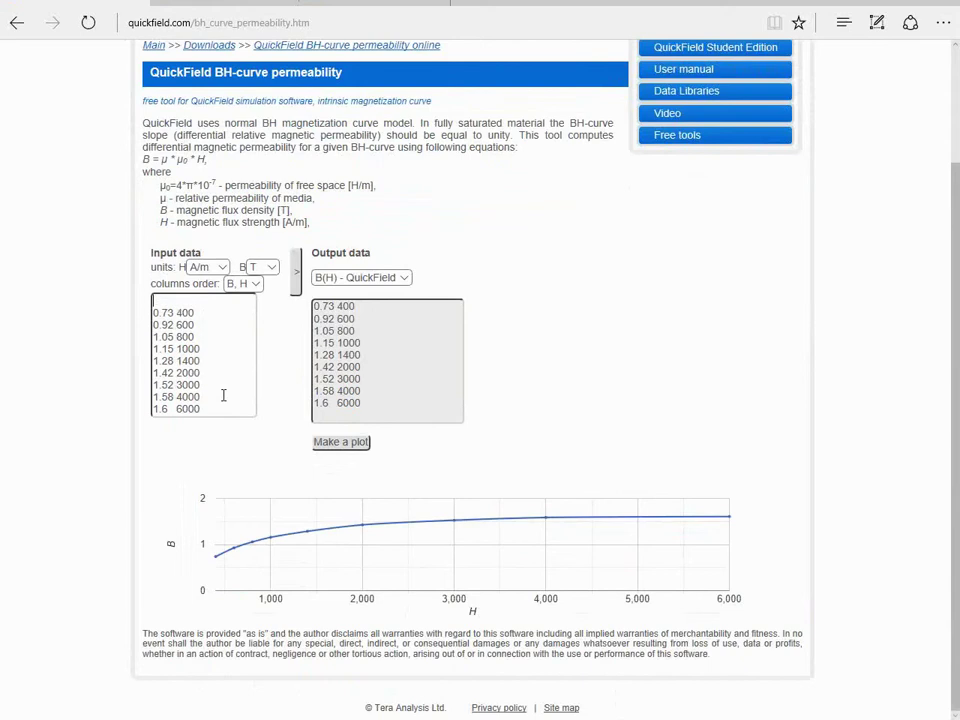
click(295, 288)
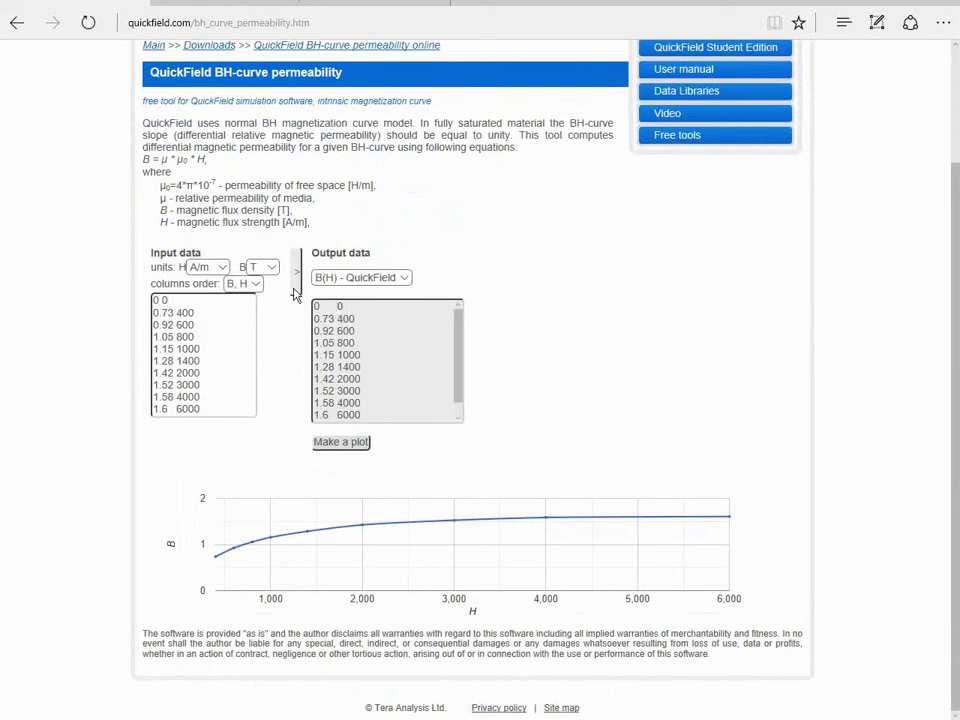
click(340, 442)
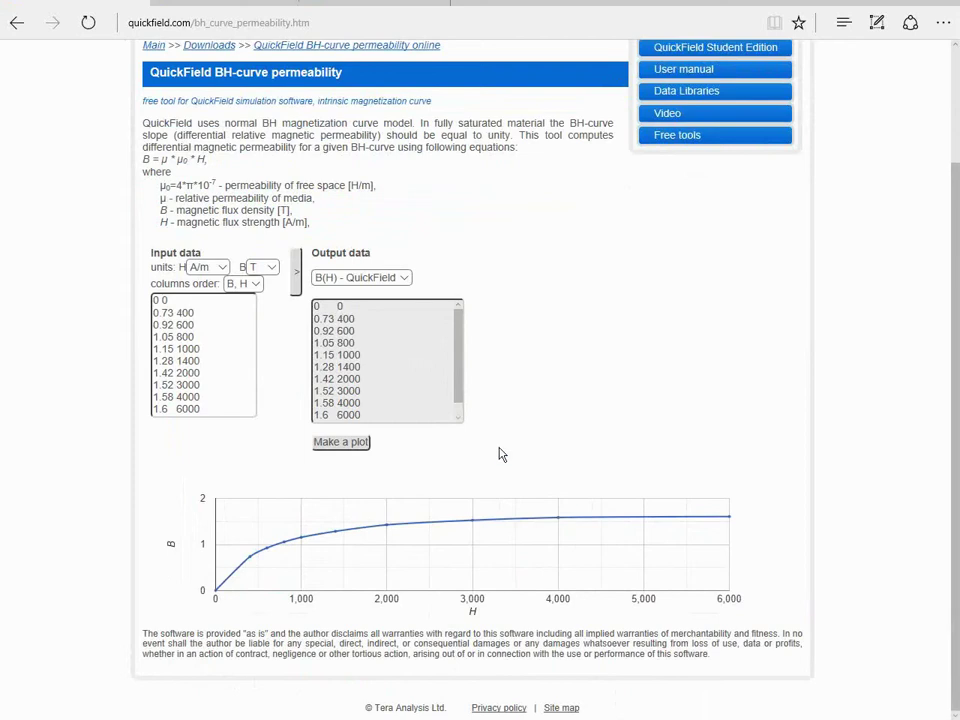
Switch the output to μ(H) = dB/dH, plot it, and select the last value 7.96.
click(400, 280)
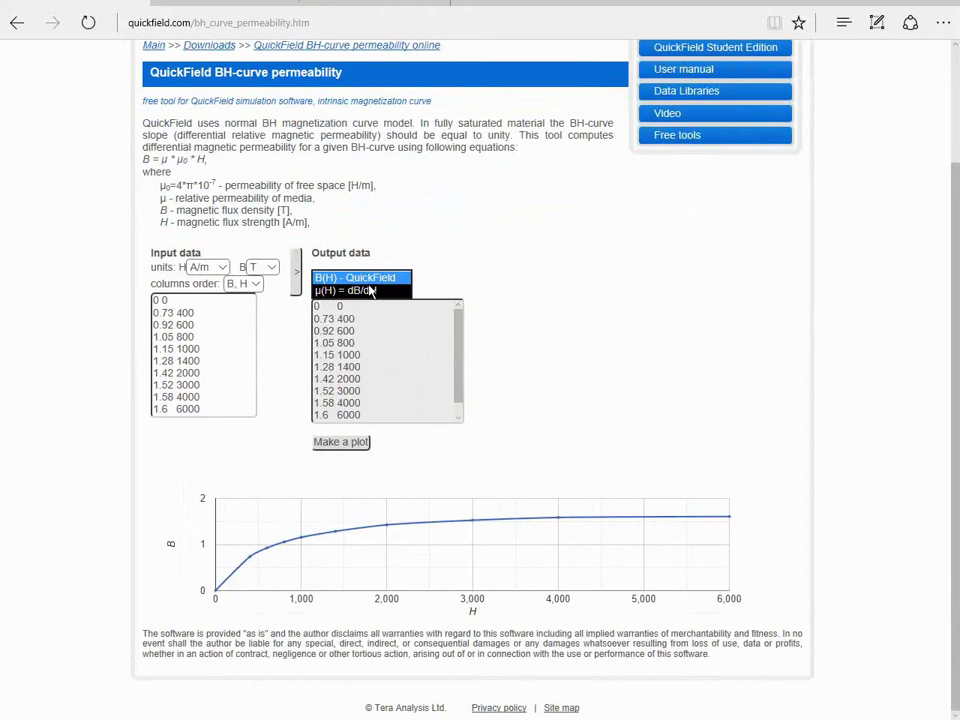
click(368, 290)
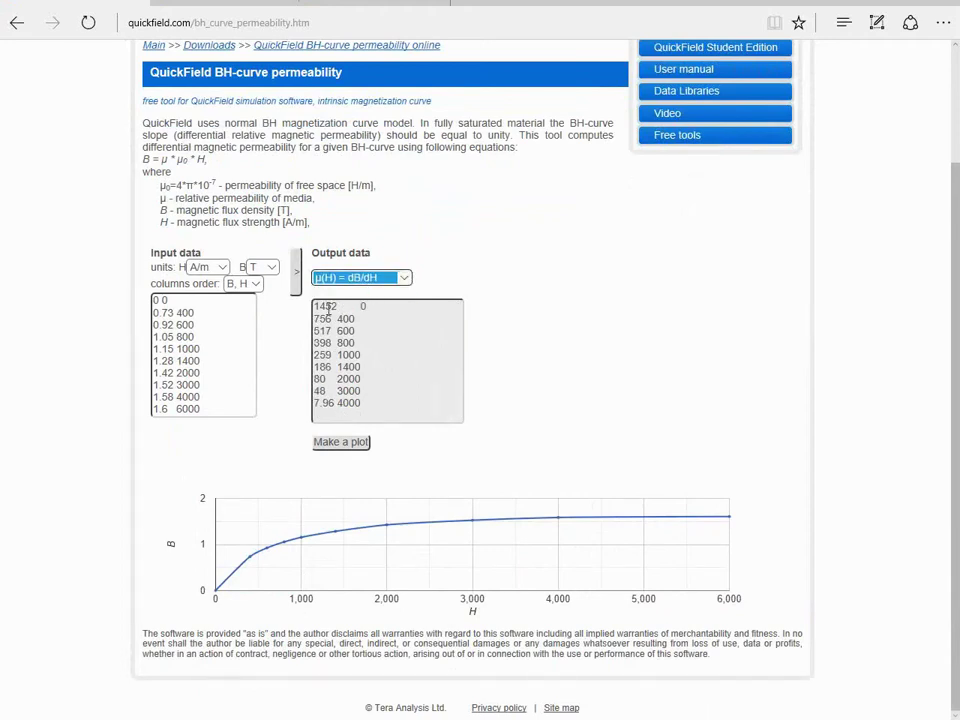
click(331, 445)
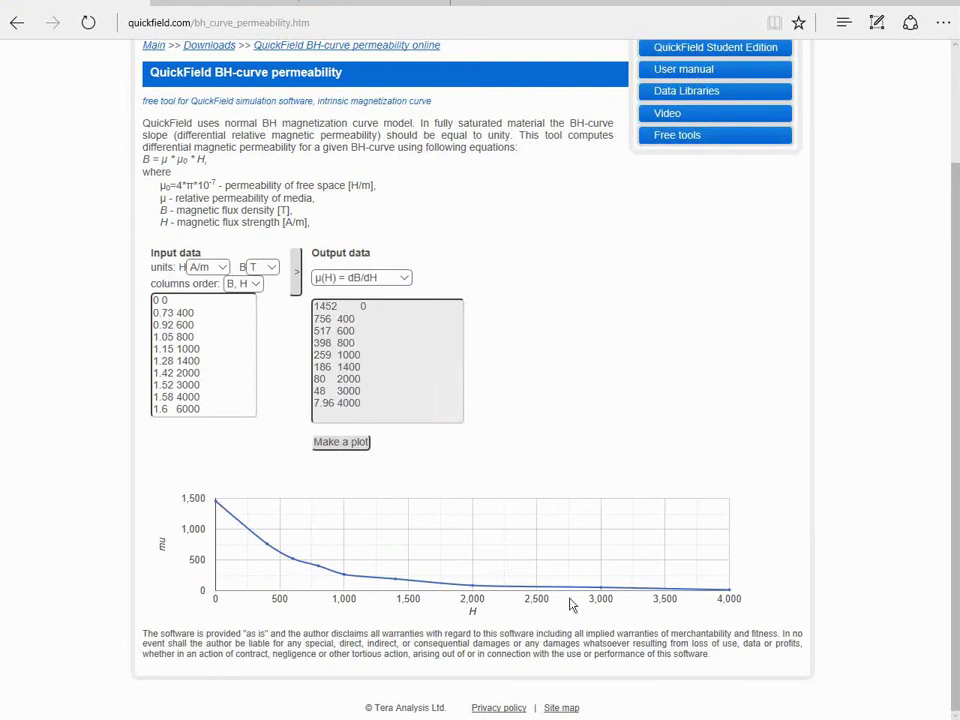
drag(334, 403, 316, 405)
click(219, 403)
Append the point 1.65 30000 to the steel input data and convert it.
text(1.6  6000)
key(Return)
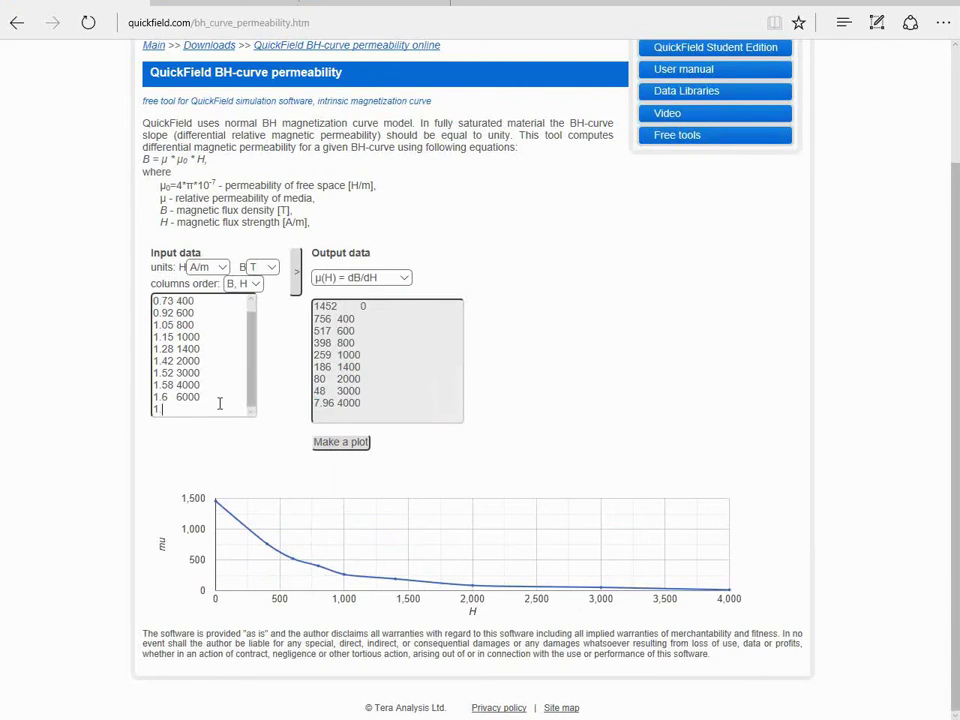
text(1.65 30000)
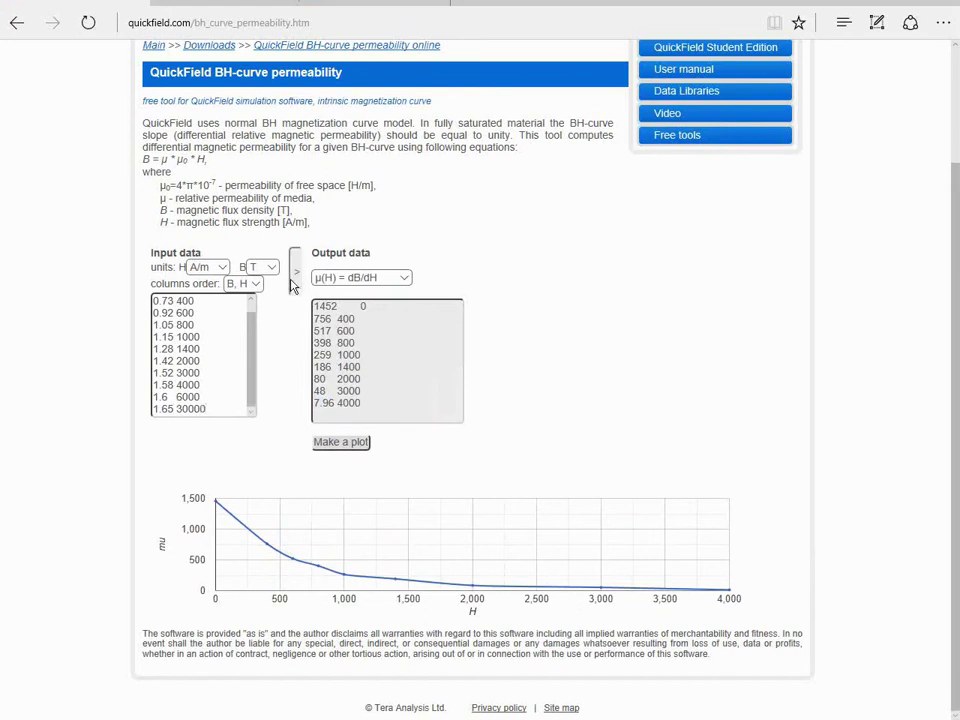
click(293, 285)
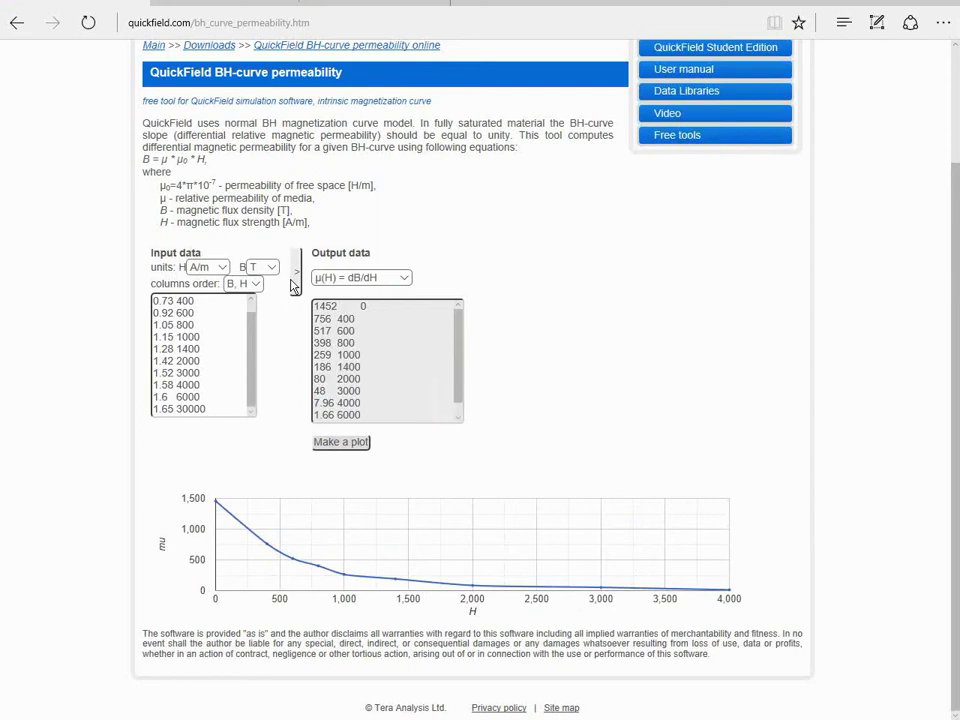
Add the point 1.7 68000 to the input data and convert the extended curve.
double_click(342, 415)
click(208, 407)
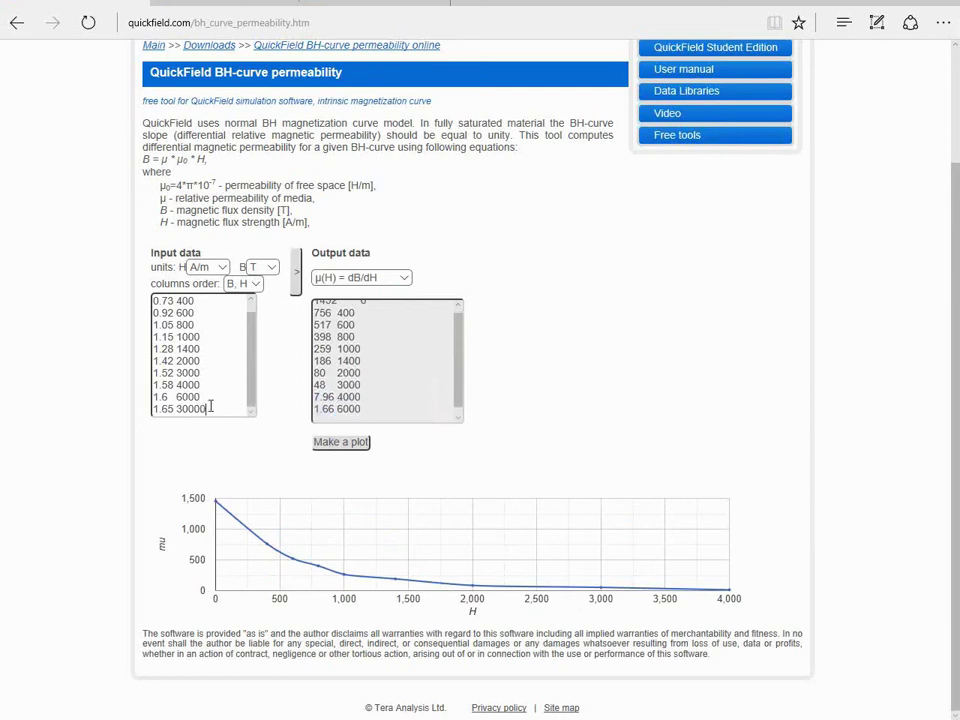
key(Return)
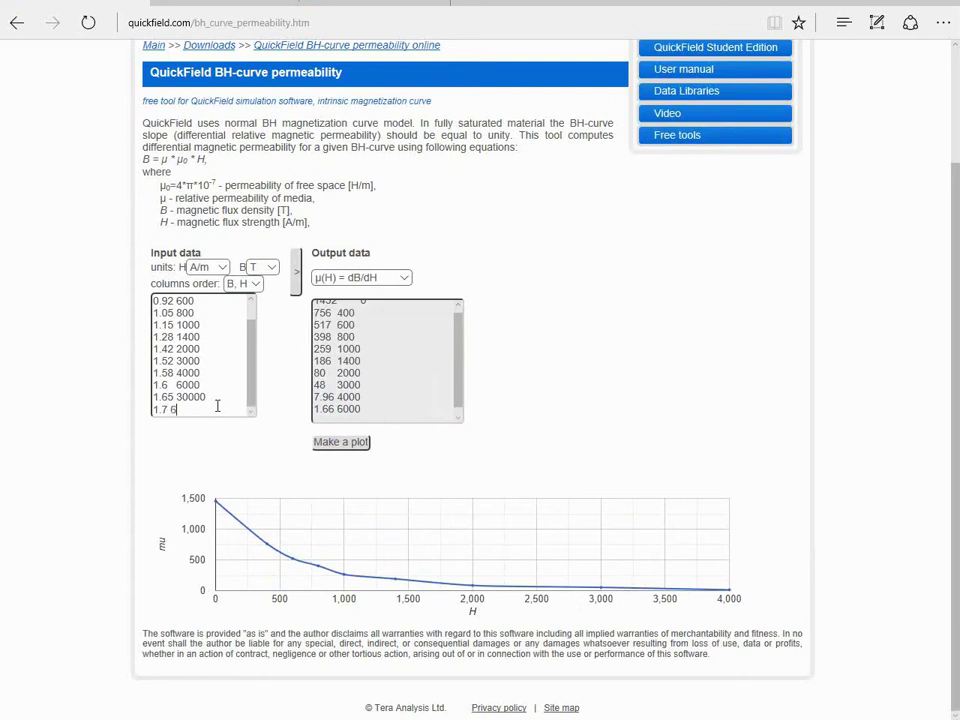
text(1.7 60000)
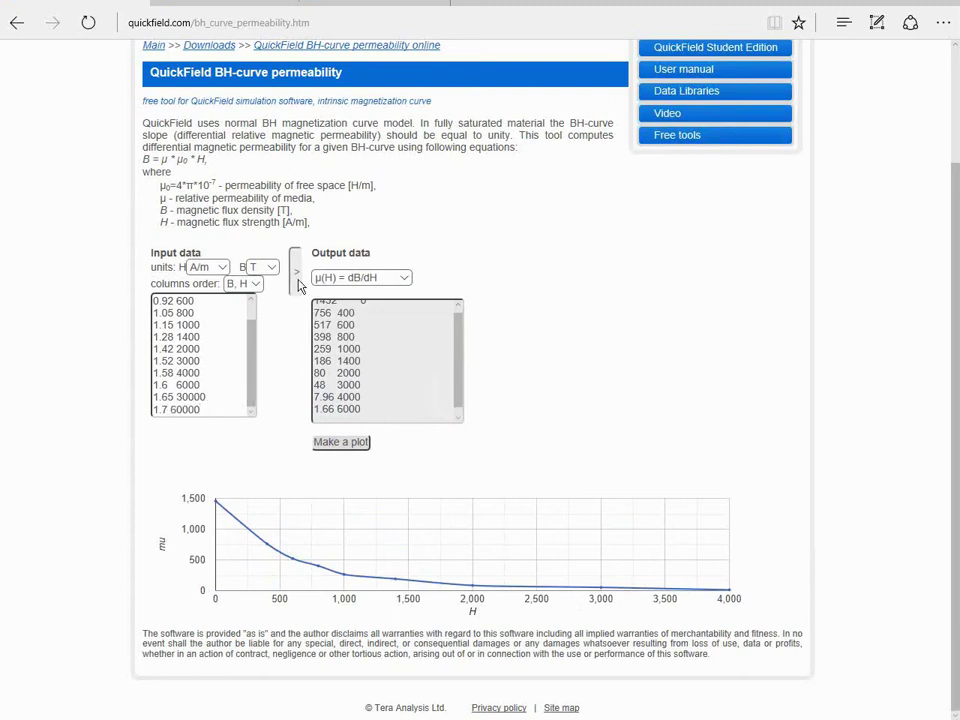
click(294, 287)
click(182, 409)
key(BackSpace)
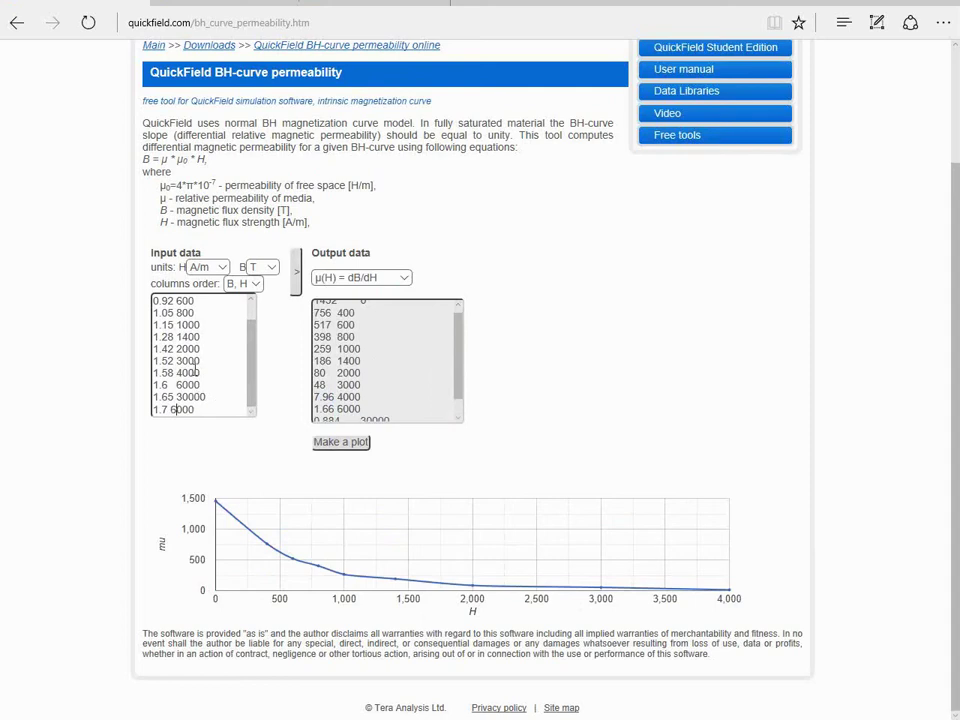
text(8)
click(352, 369)
Switch the output data type back to 'B(H) - QuickField'.
scroll(350, 368, down, 2)
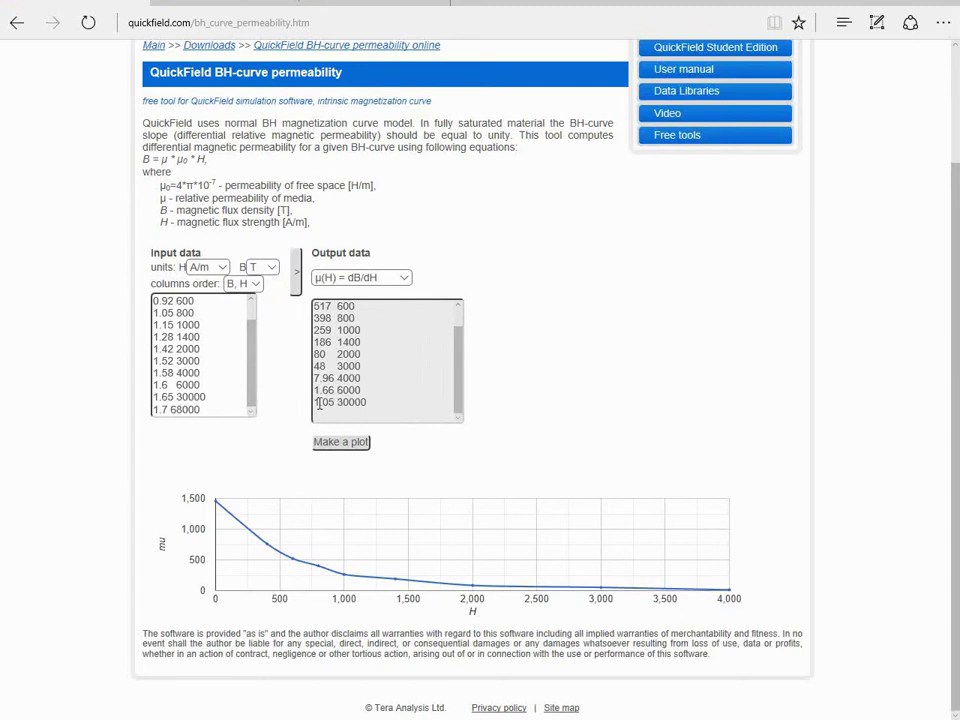
click(403, 277)
click(396, 270)
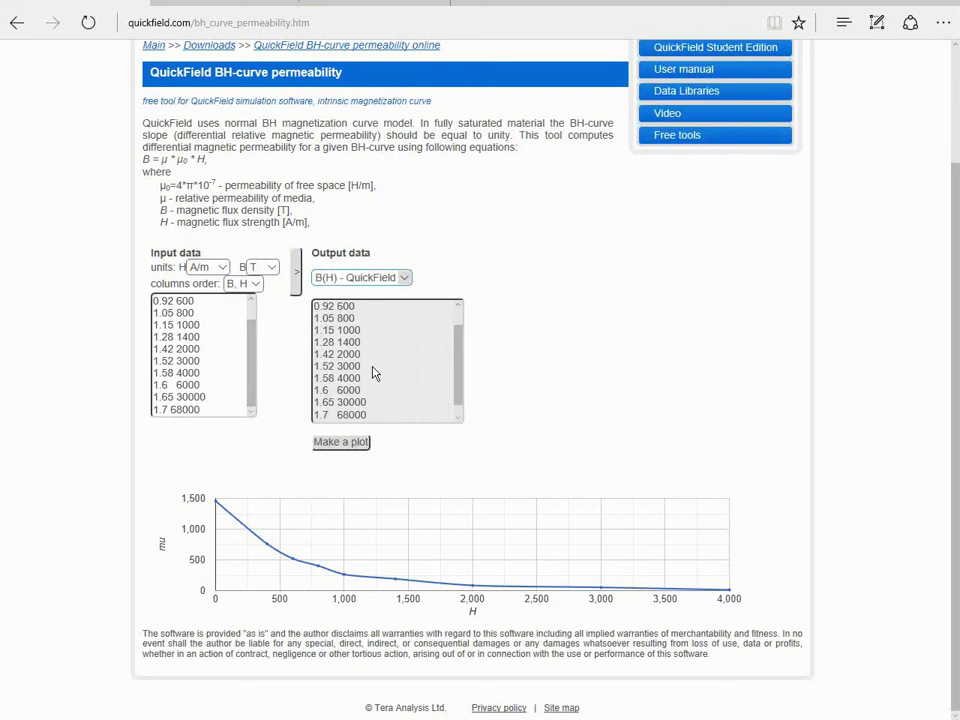
scroll(319, 316, up, 1)
scroll(319, 316, up, 3)
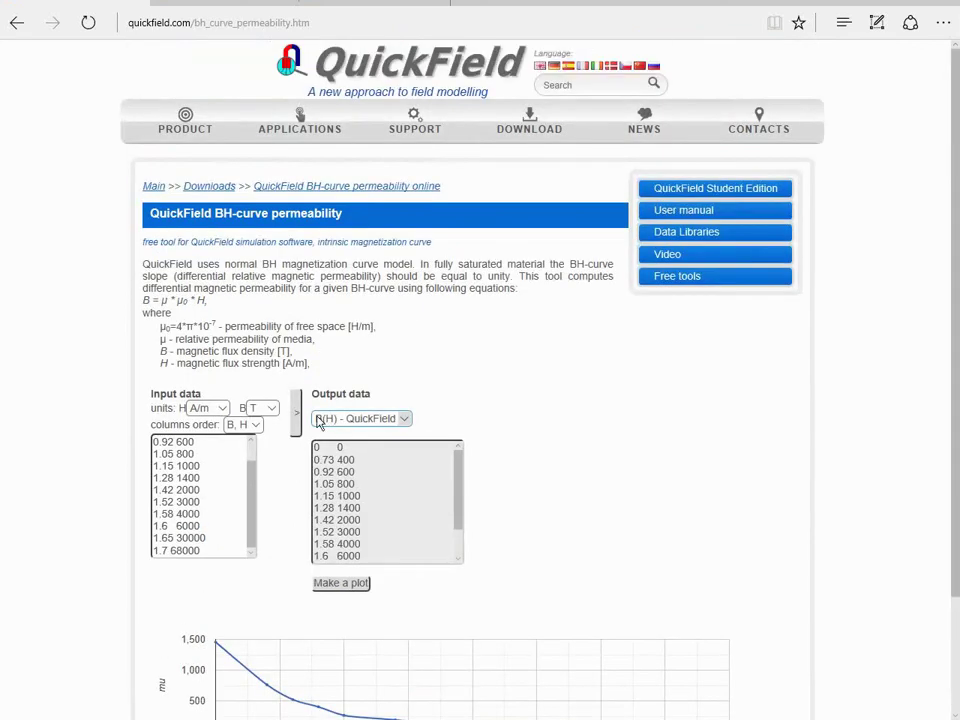
Paste the converted 12-point B(H) data into the Steel curve table and close the editors.
drag(318, 447, 392, 598)
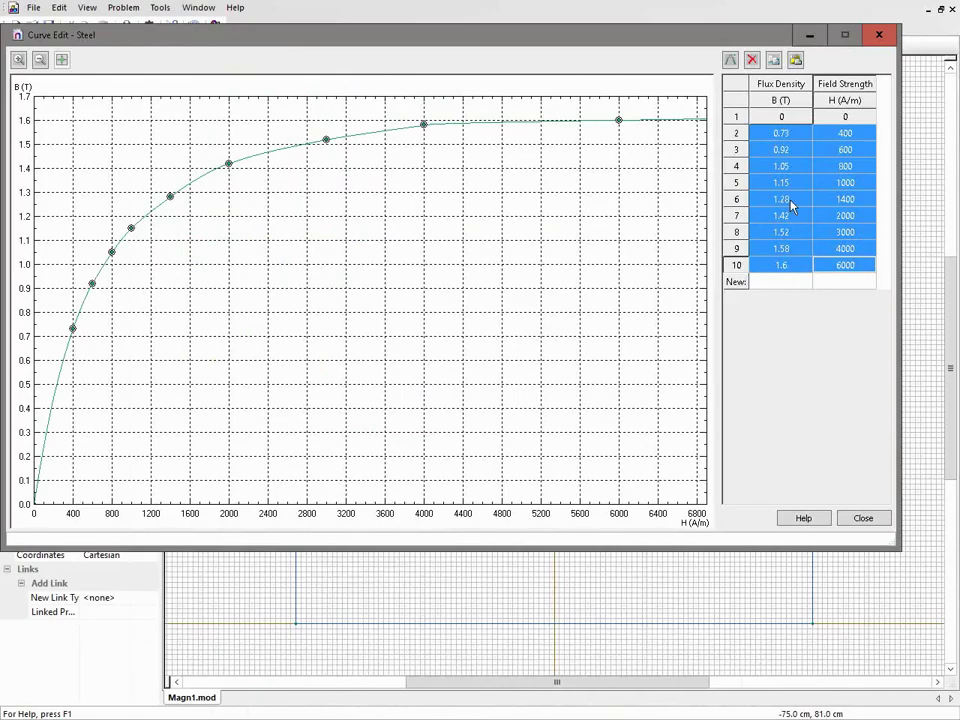
text(0.73	400 0.92	600 1.05	800 1.15	1000 1.28	1400 1.42	2000 1.5	2330 1.58	4000 1.6	6000 1.65	30000 1.7	68000)
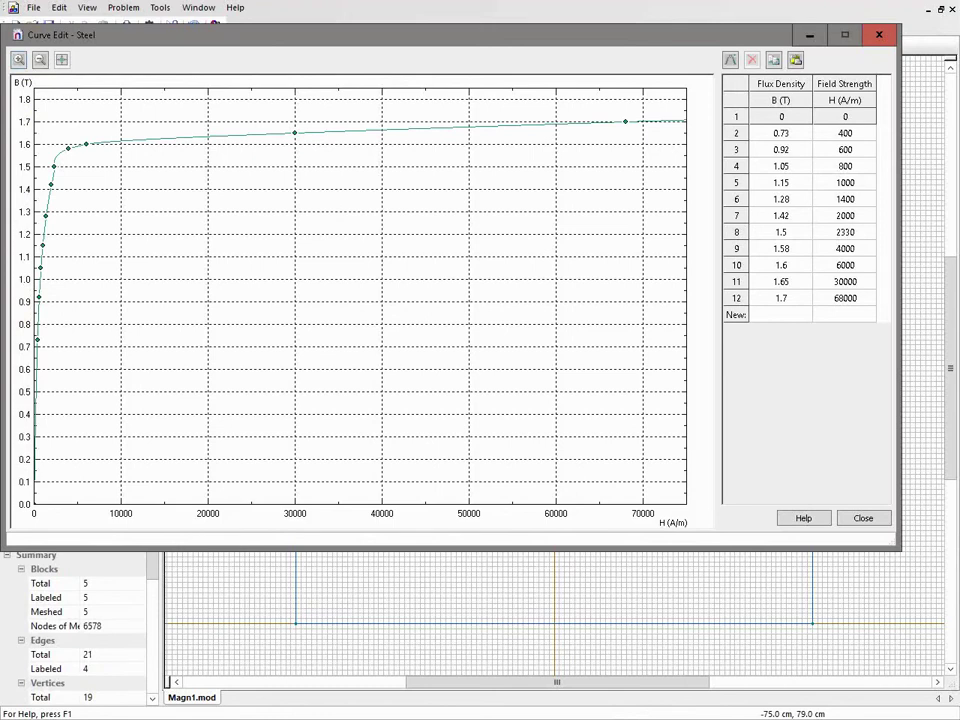
click(876, 518)
click(488, 521)
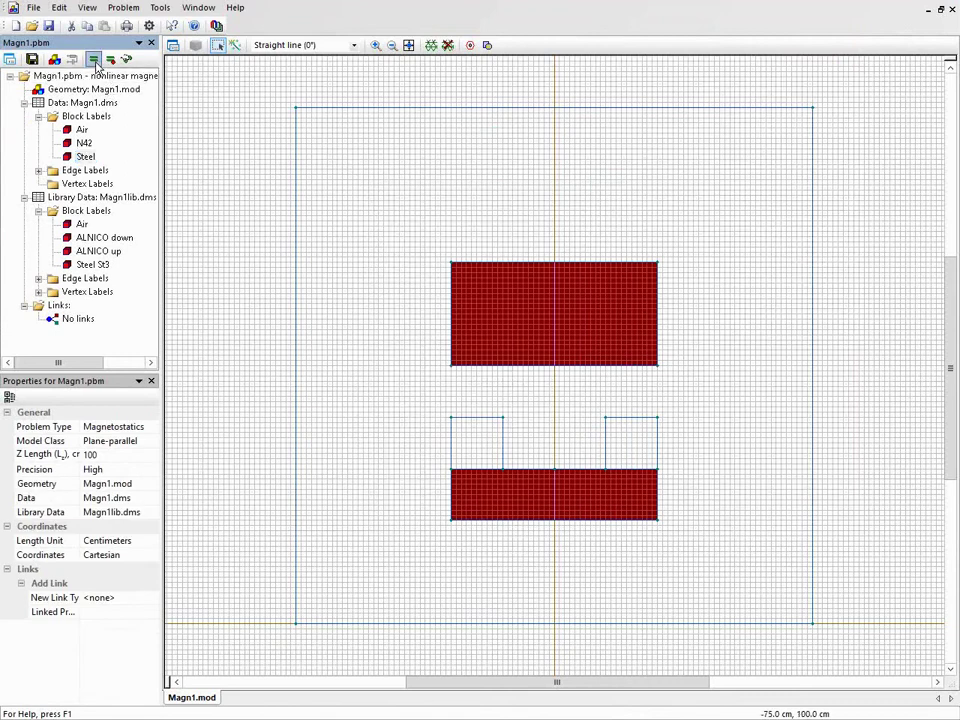
Solve the Magn1 problem and begin adding a contour on the flux-line picture.
click(94, 60)
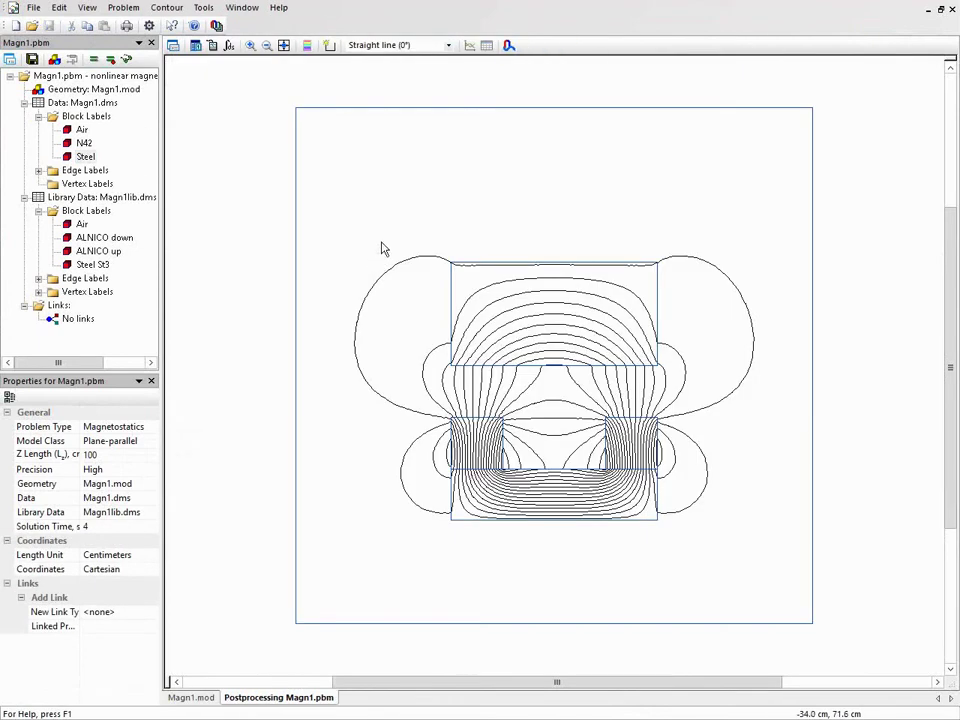
click(330, 45)
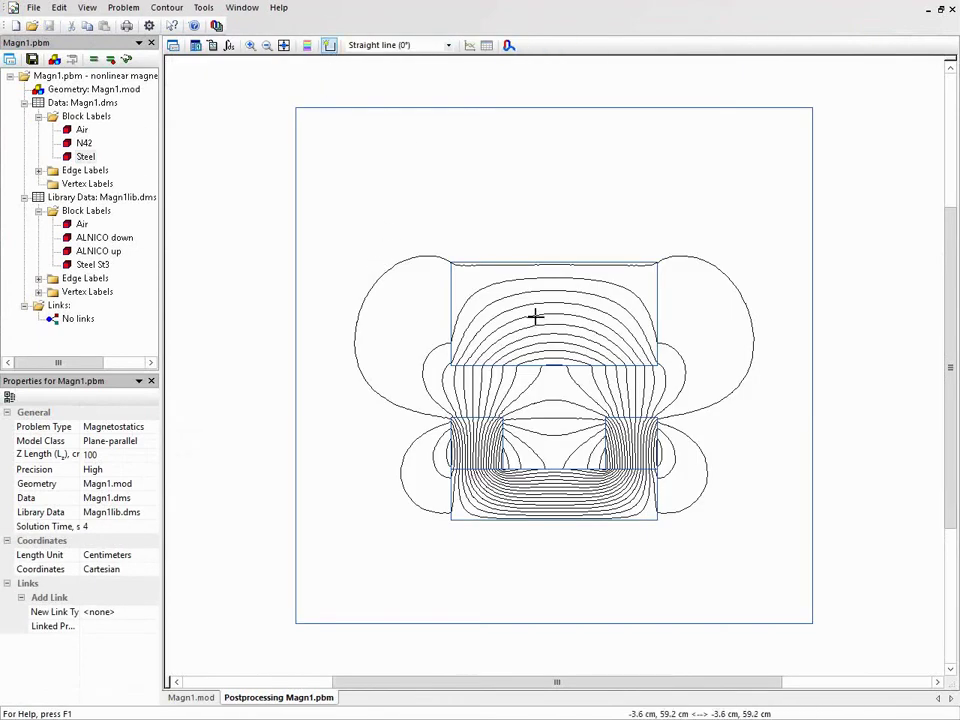